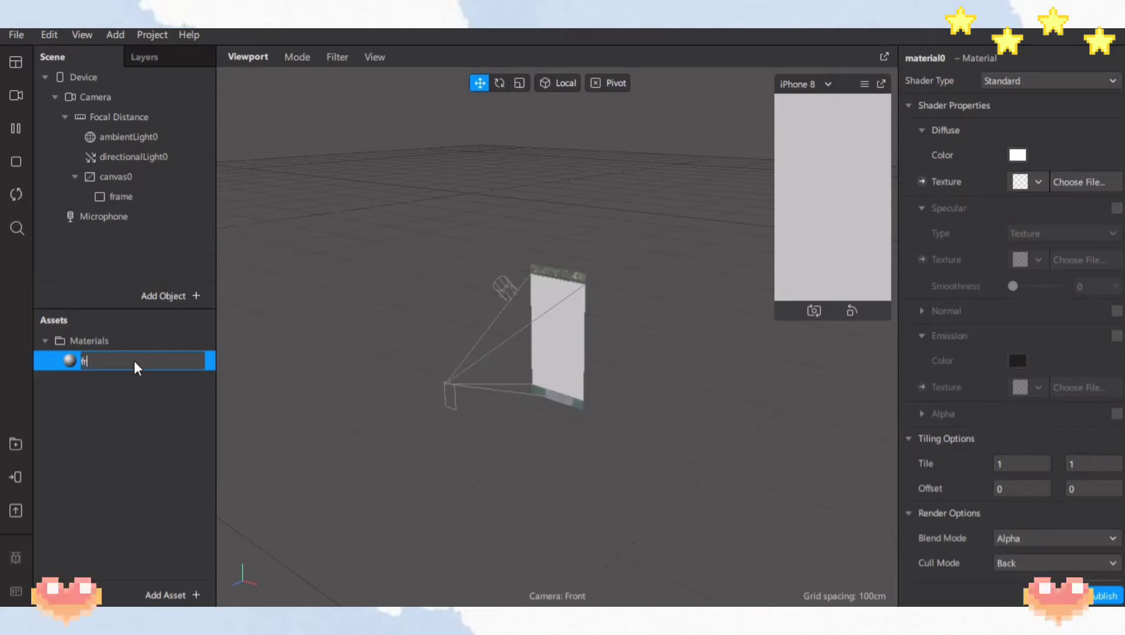
- Name the rectangle's material "frame" and set its shader type to Flat
{"action": "key", "text": "Return"}
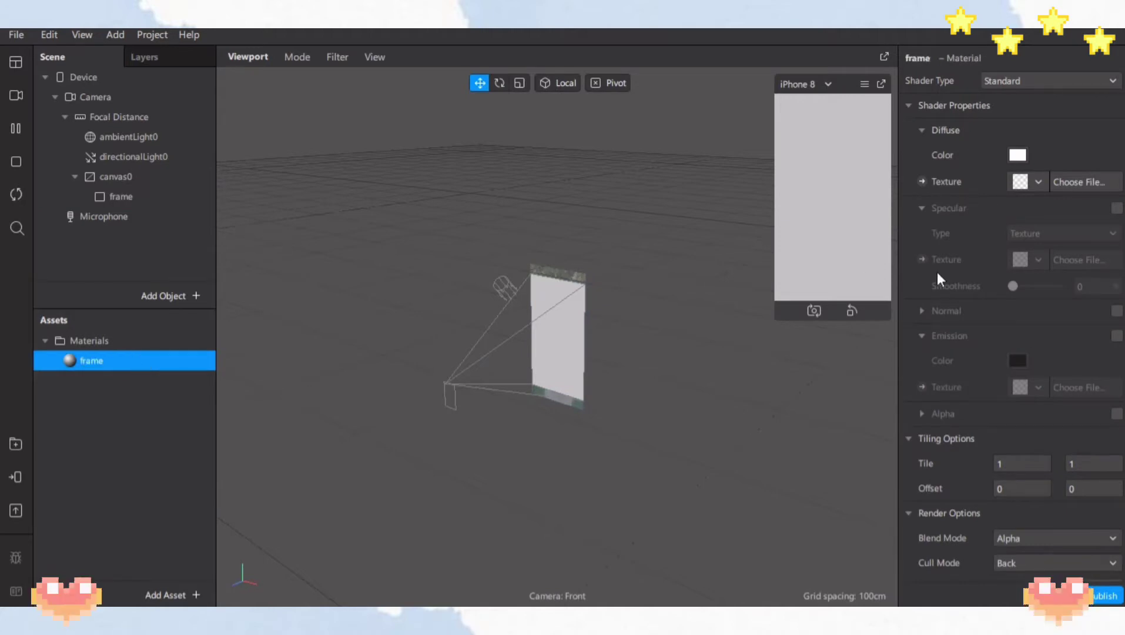
{"action": "left_click", "coordinate": [1031, 85]}
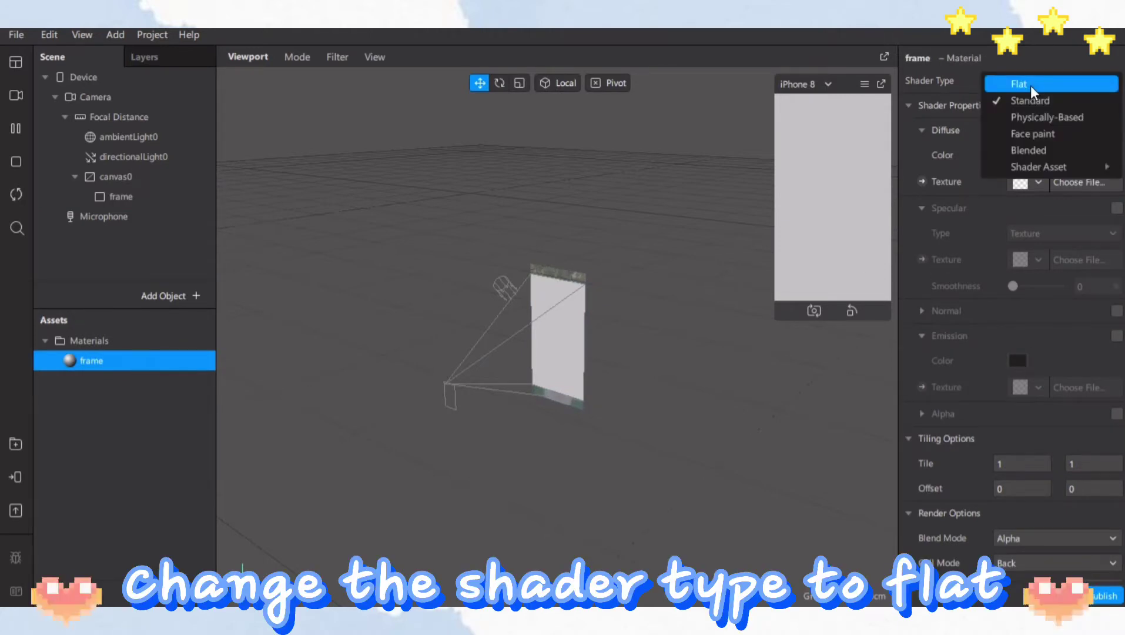
{"action": "left_click", "coordinate": [1030, 85]}
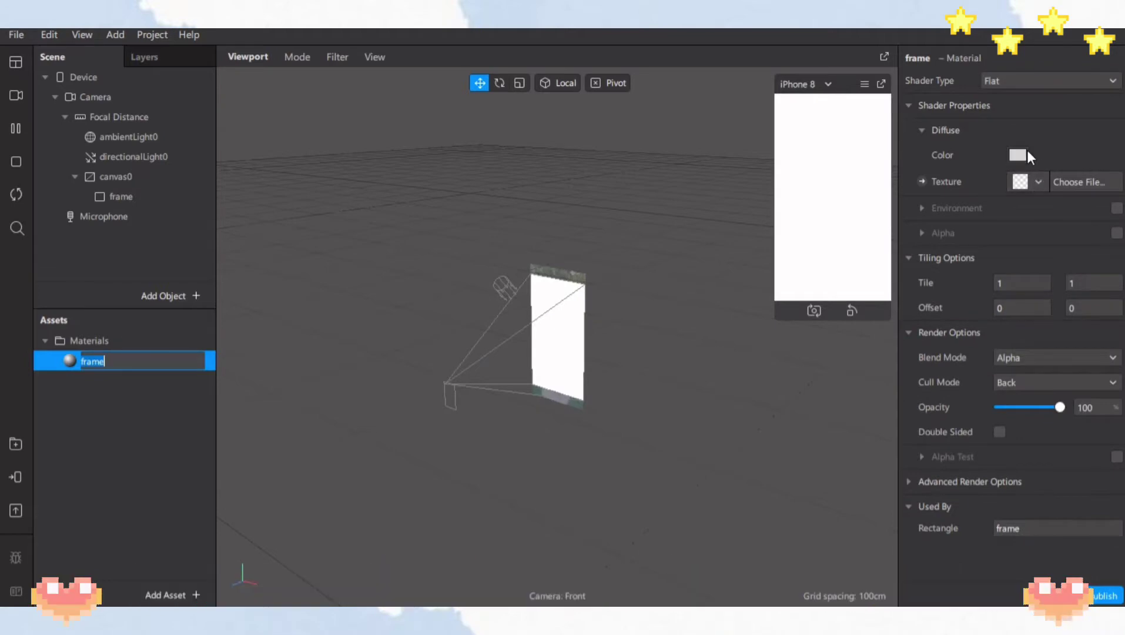
- Set the frame material's diffuse color to black (#000000)
{"action": "left_click", "coordinate": [1017, 155]}
{"action": "left_click", "coordinate": [372, 182]}
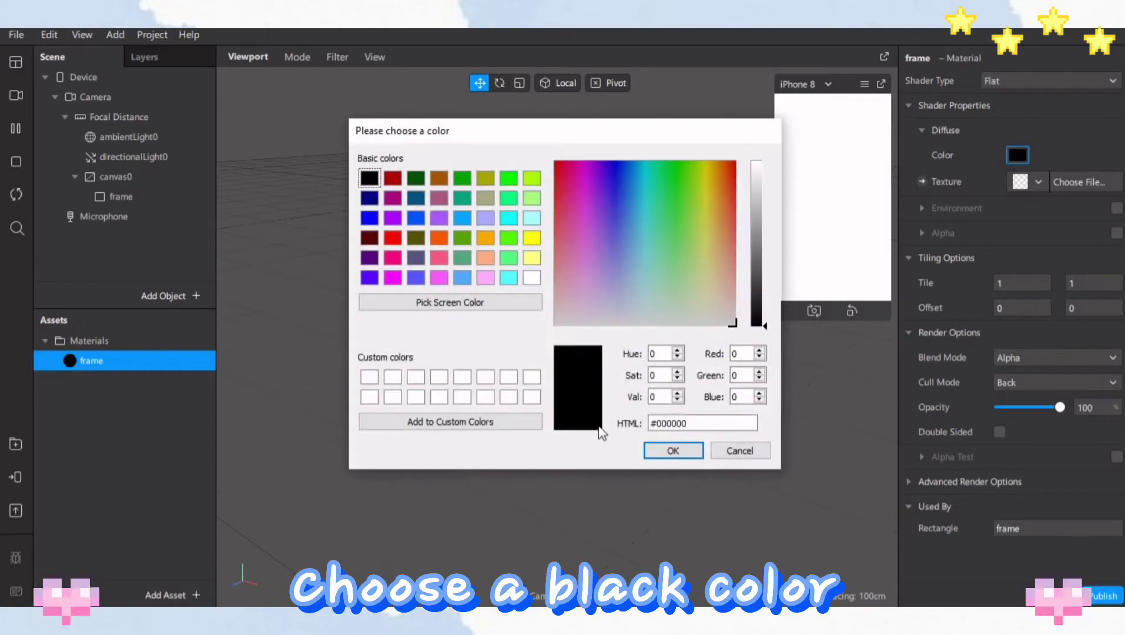
{"action": "left_click", "coordinate": [674, 451]}
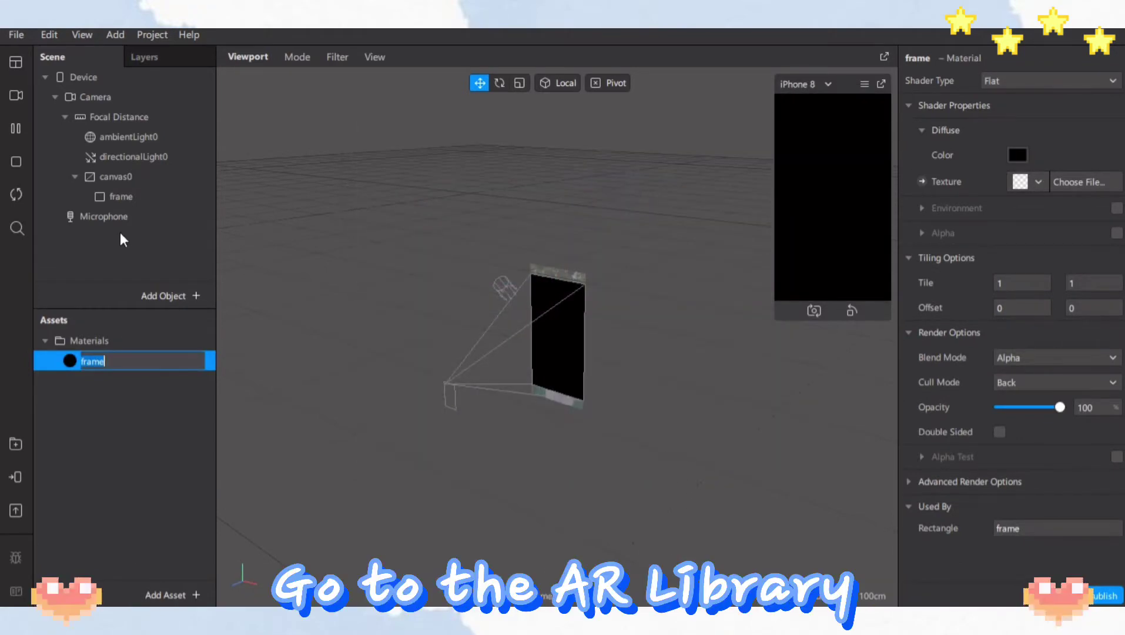
- Import the Hires Sphere Primitive from the 3D Shapes collection of the AR Library
{"action": "left_click", "coordinate": [16, 445]}
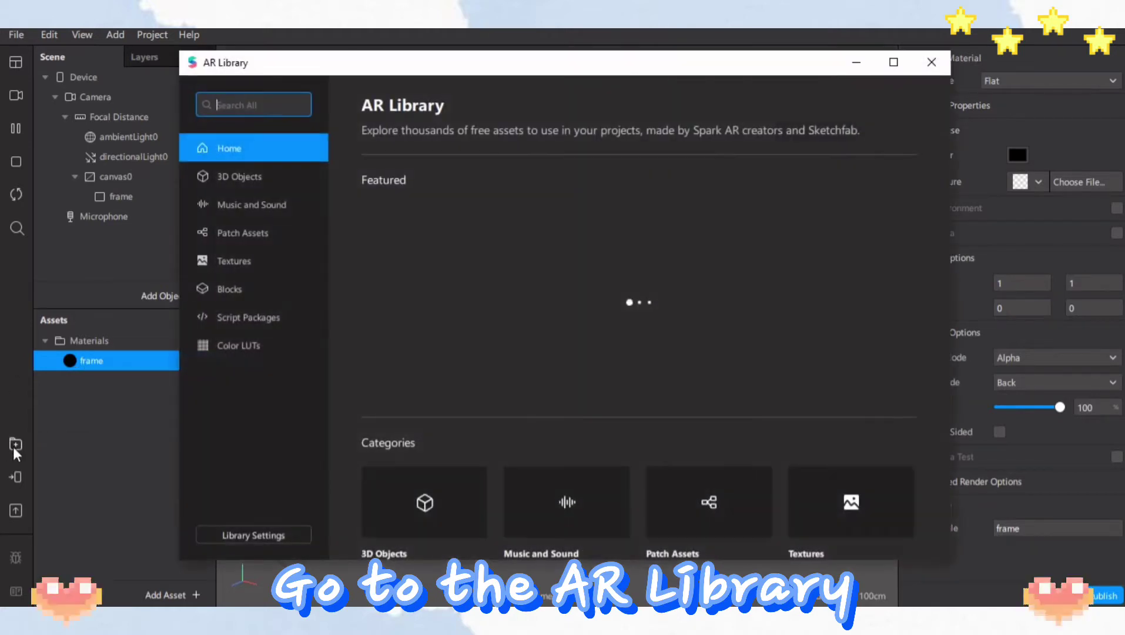
{"action": "left_click", "coordinate": [231, 178]}
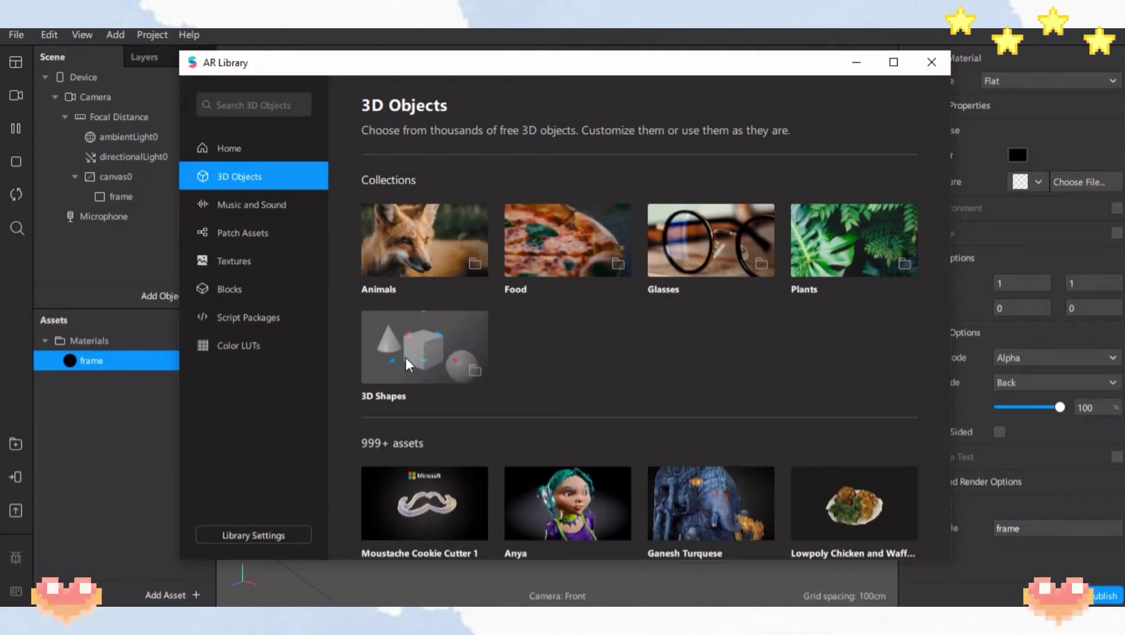
{"action": "left_click", "coordinate": [406, 358]}
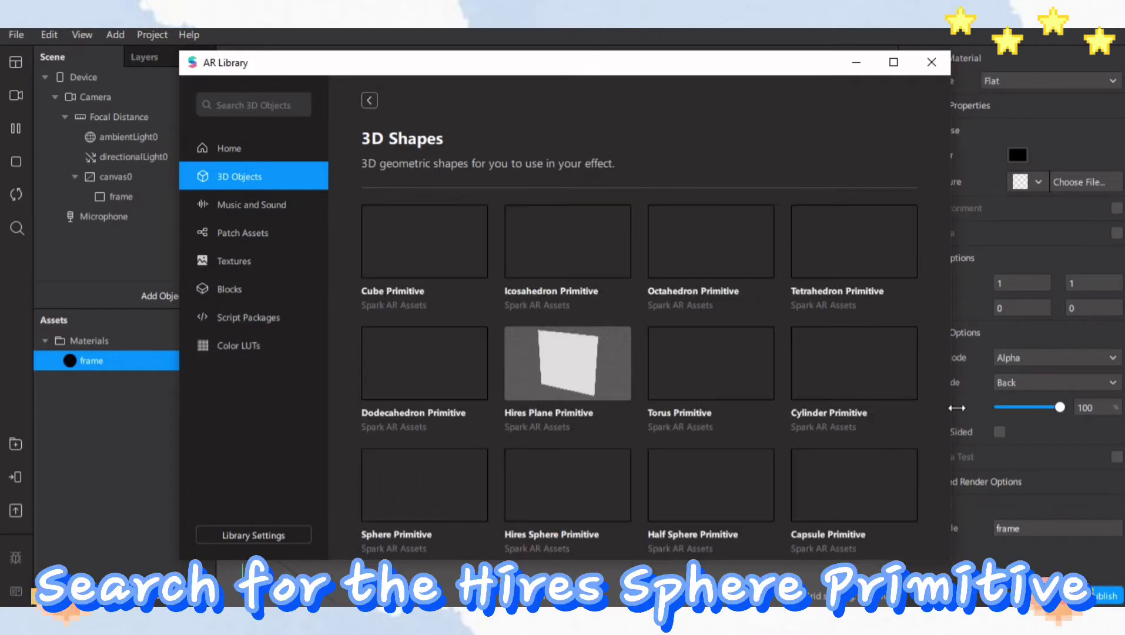
{"action": "scroll", "coordinate": [876, 403], "scroll_direction": "down", "scroll_amount": 2}
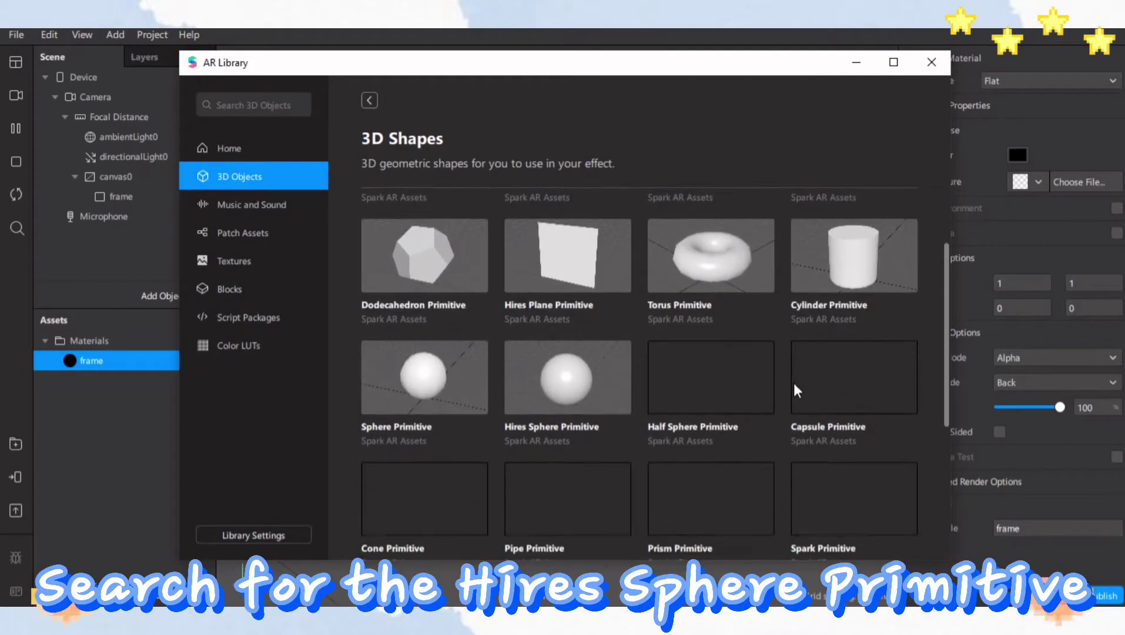
{"action": "scroll", "coordinate": [569, 382], "scroll_direction": "down", "scroll_amount": 1}
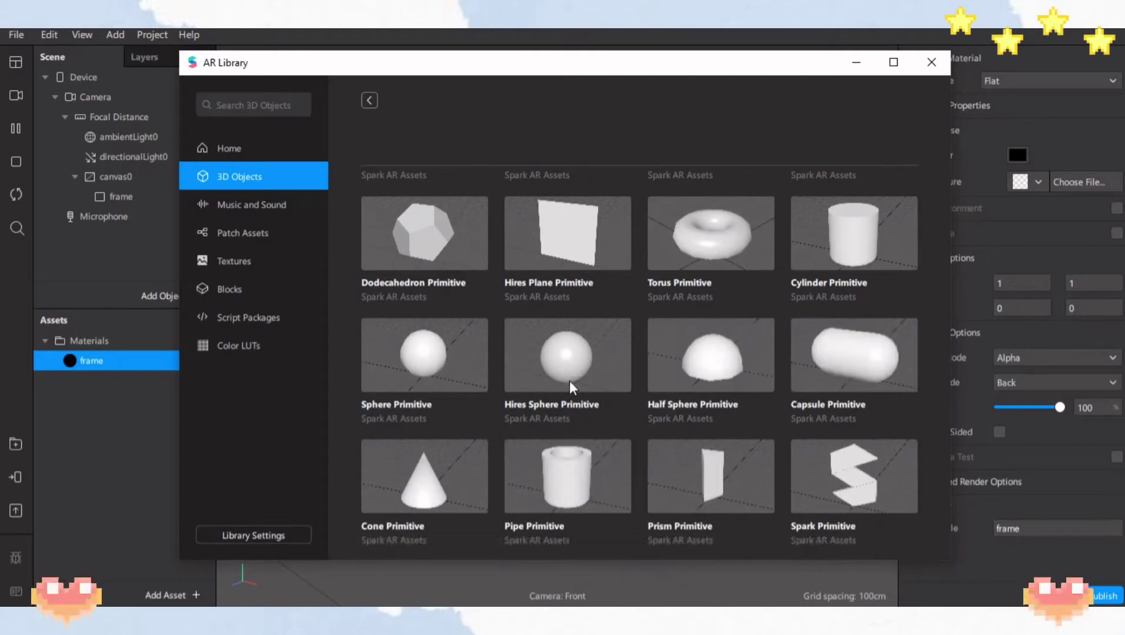
{"action": "left_click", "coordinate": [569, 380]}
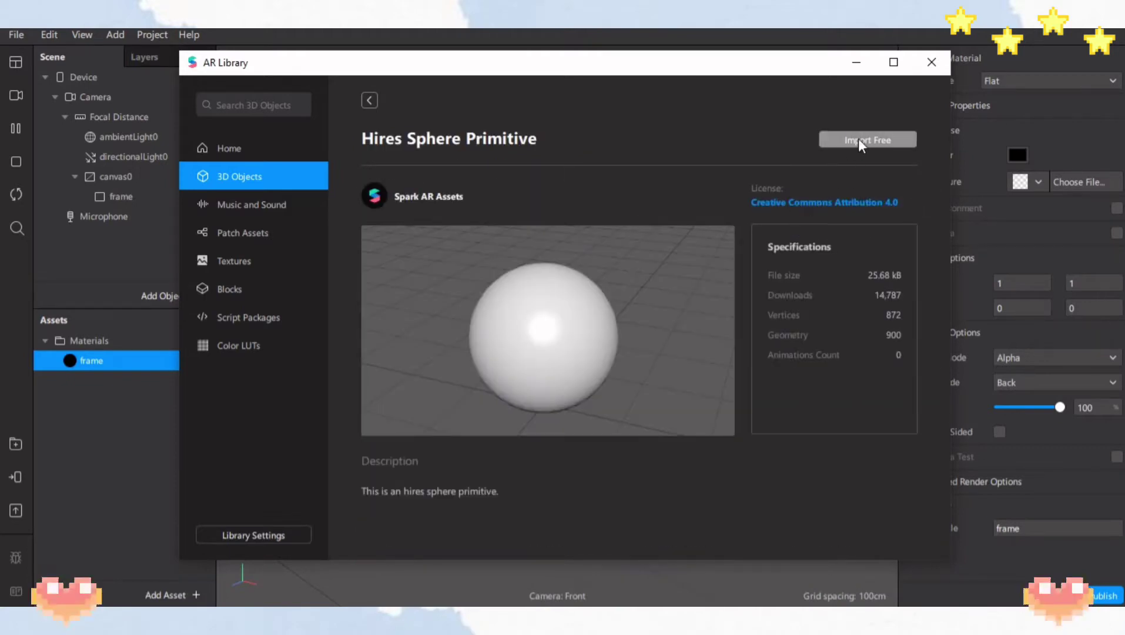
{"action": "left_click", "coordinate": [859, 141]}
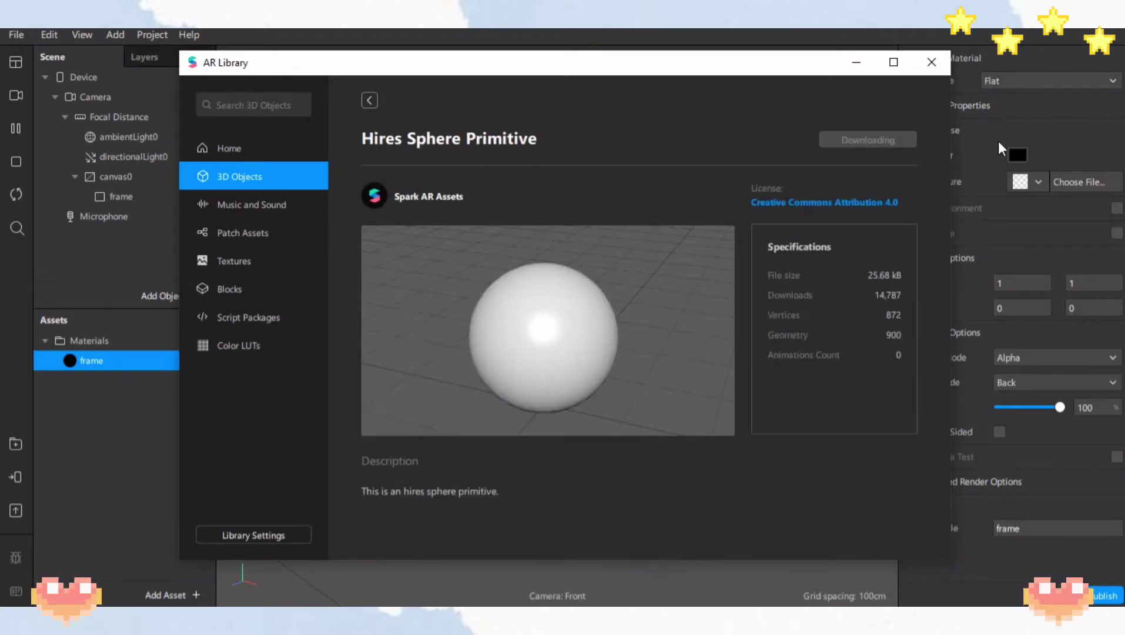
{"action": "left_click", "coordinate": [852, 67]}
- Place the HiresSphere asset in the scene as a child of the frame rectangle
{"action": "left_click", "coordinate": [89, 341]}
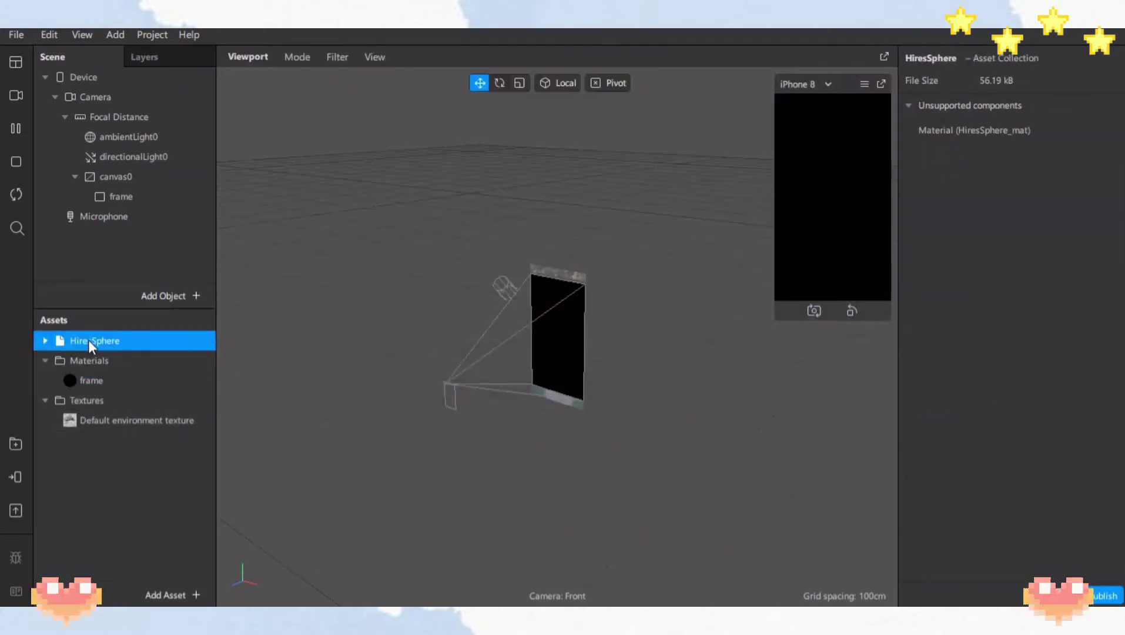
{"action": "left_click_drag", "start_coordinate": [108, 344], "coordinate": [145, 194]}
{"action": "left_click", "coordinate": [145, 212]}
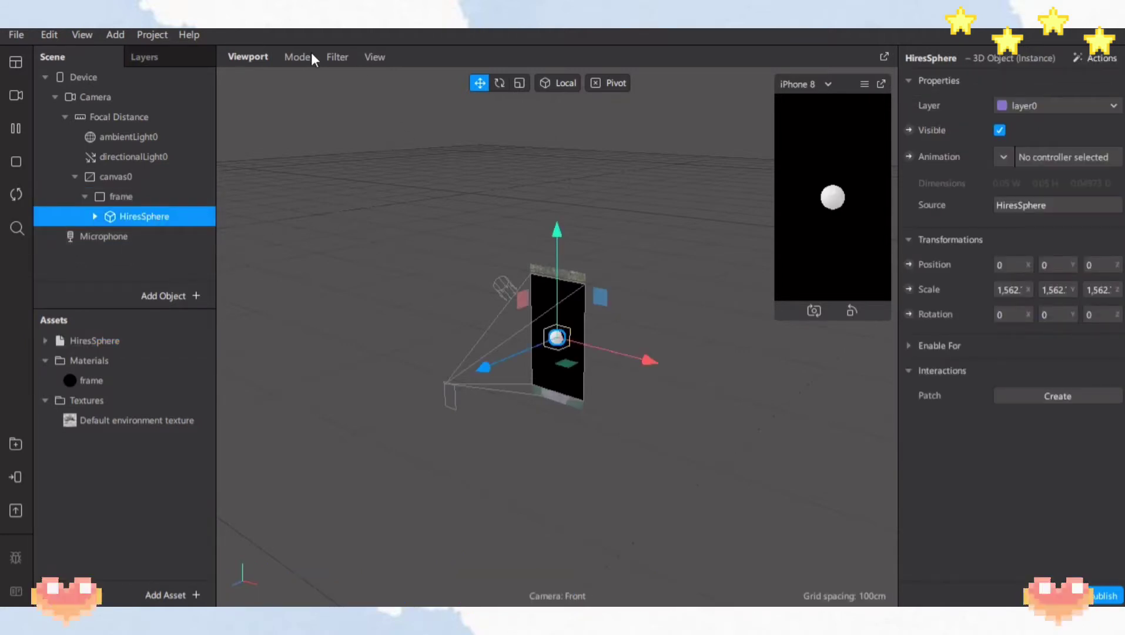
- Switch the viewport to 2D and scale the HiresSphere up evenly in X and Y until it nearly spans the canvas width
{"action": "left_click", "coordinate": [285, 57]}
{"action": "left_click", "coordinate": [303, 105]}
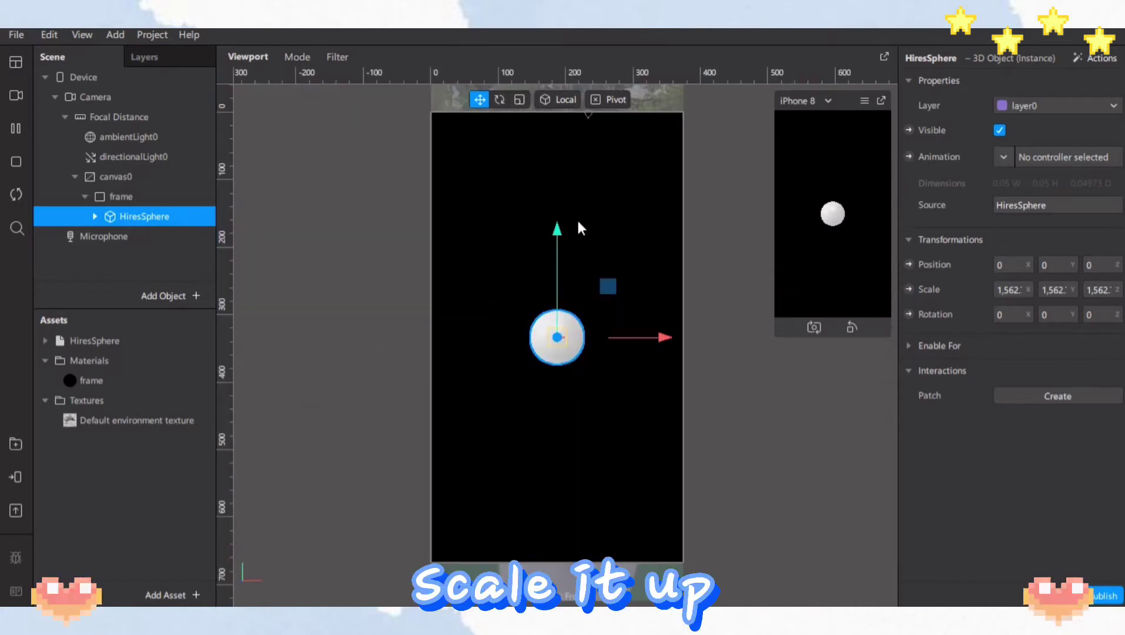
{"action": "left_click", "coordinate": [519, 99]}
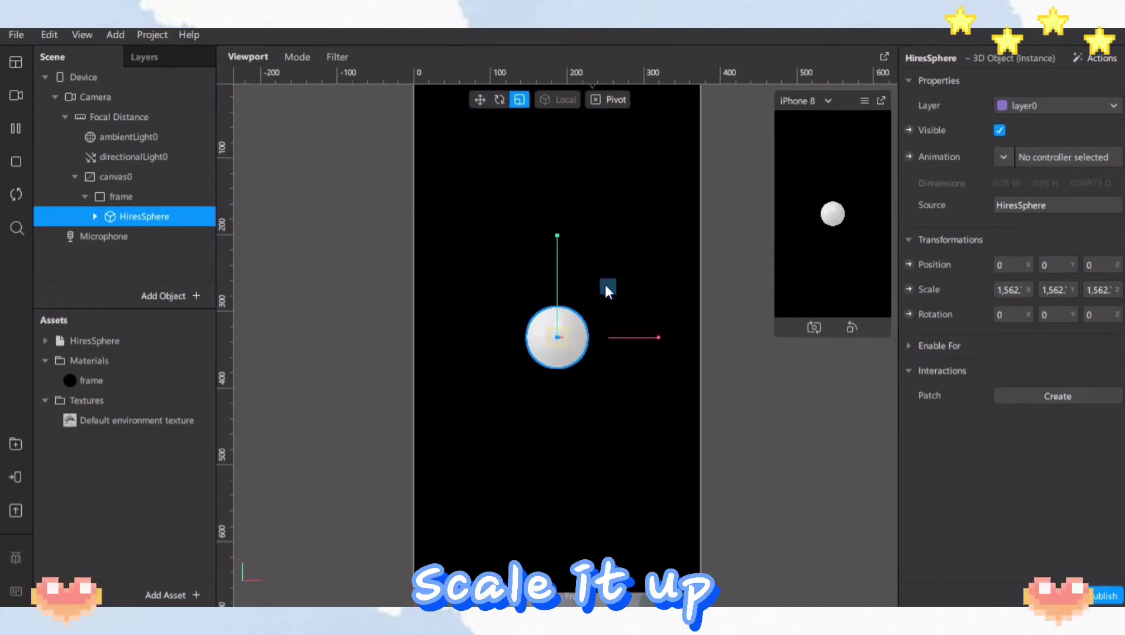
{"action": "left_click_drag", "start_coordinate": [639, 278], "coordinate": [733, 179]}
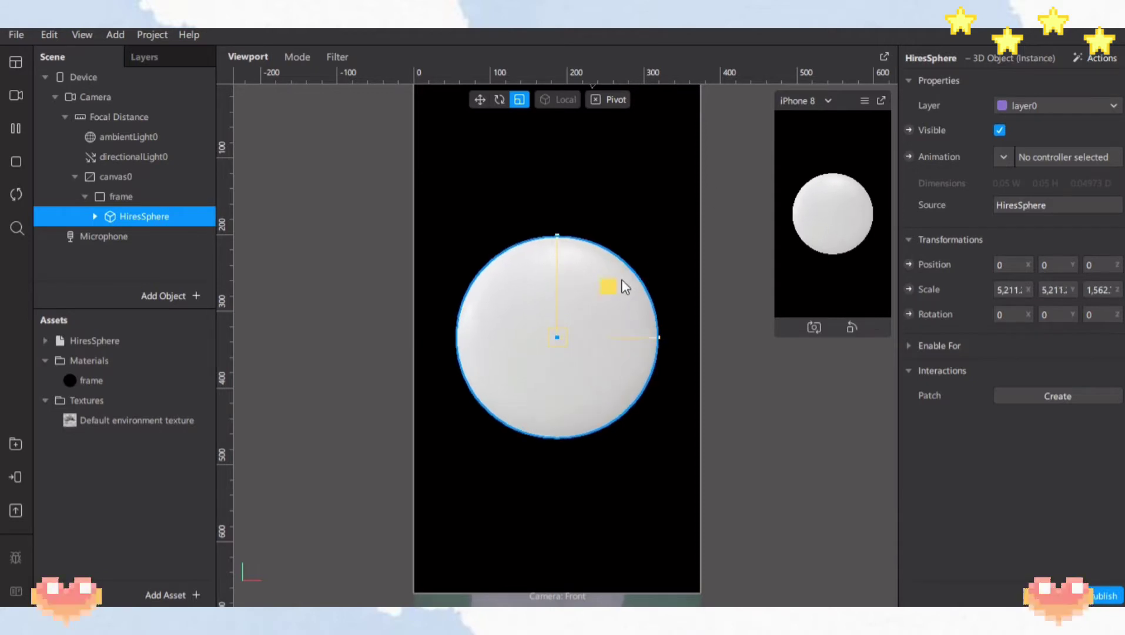
{"action": "left_click_drag", "start_coordinate": [625, 287], "coordinate": [642, 271]}
{"action": "left_click", "coordinate": [789, 387]}
{"action": "scroll", "coordinate": [789, 387], "scroll_direction": "down", "scroll_amount": 1}
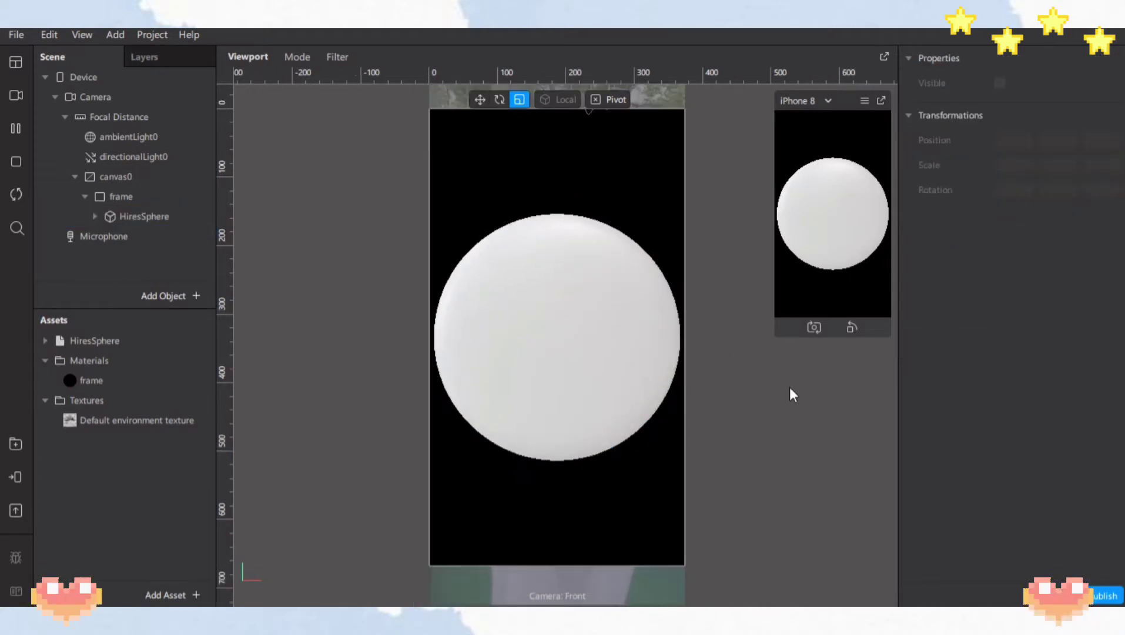
- Add a texture extraction to the Camera
{"action": "left_click", "coordinate": [126, 98]}
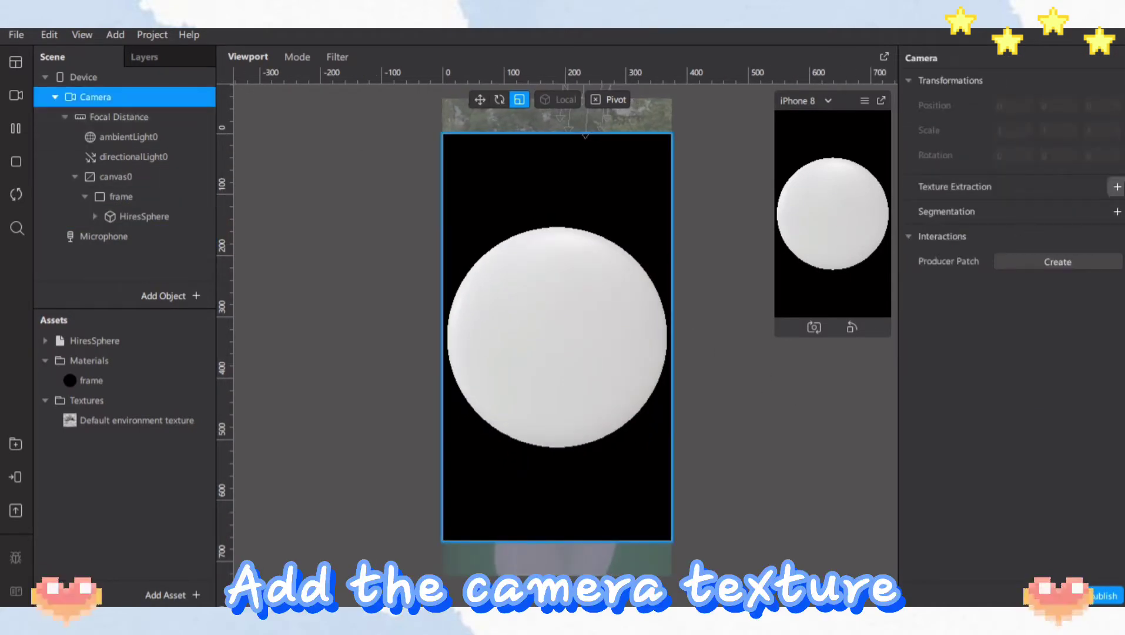
{"action": "left_click", "coordinate": [1117, 186]}
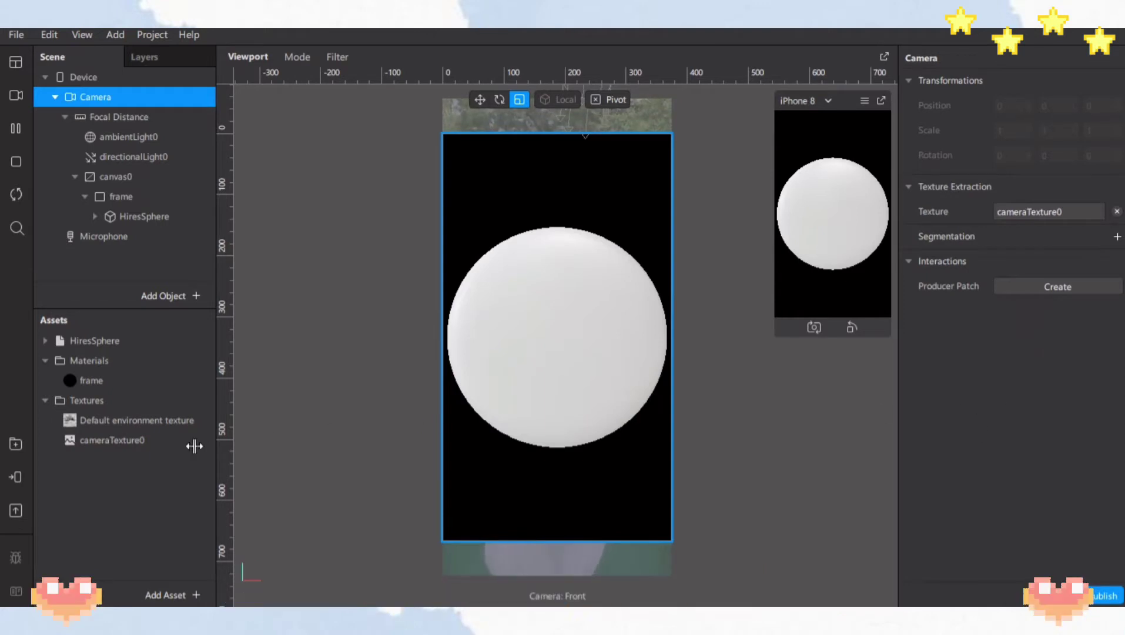
- Set the HiresSphere_mat material's shader type to Flat and its diffuse texture to cameraTexture0
{"action": "left_click", "coordinate": [52, 344]}
{"action": "left_click", "coordinate": [46, 341]}
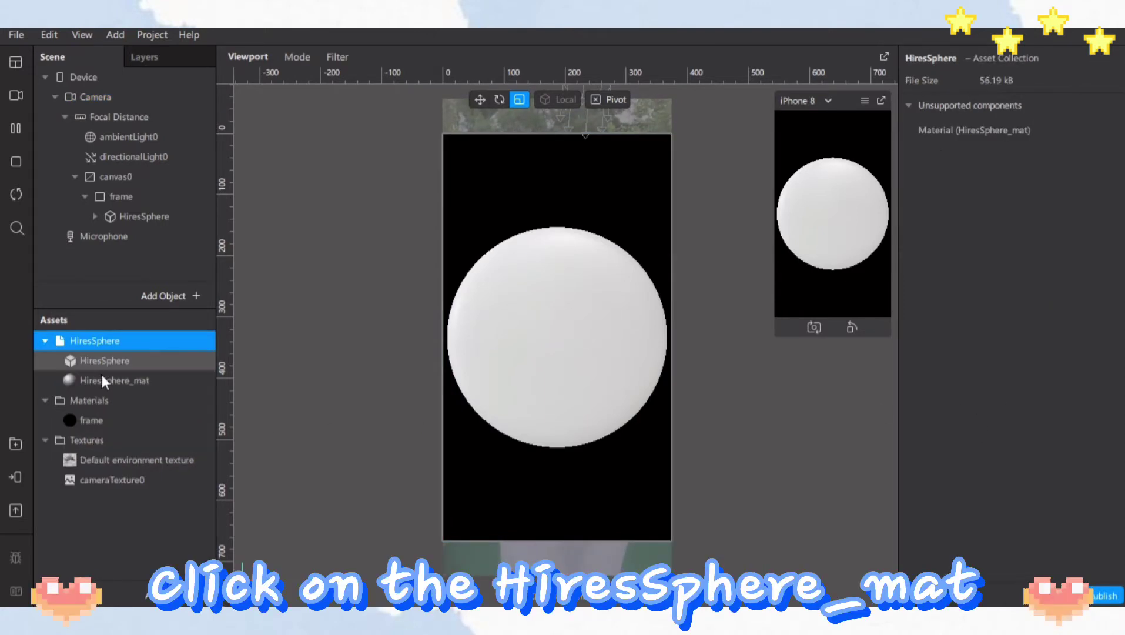
{"action": "left_click", "coordinate": [113, 383]}
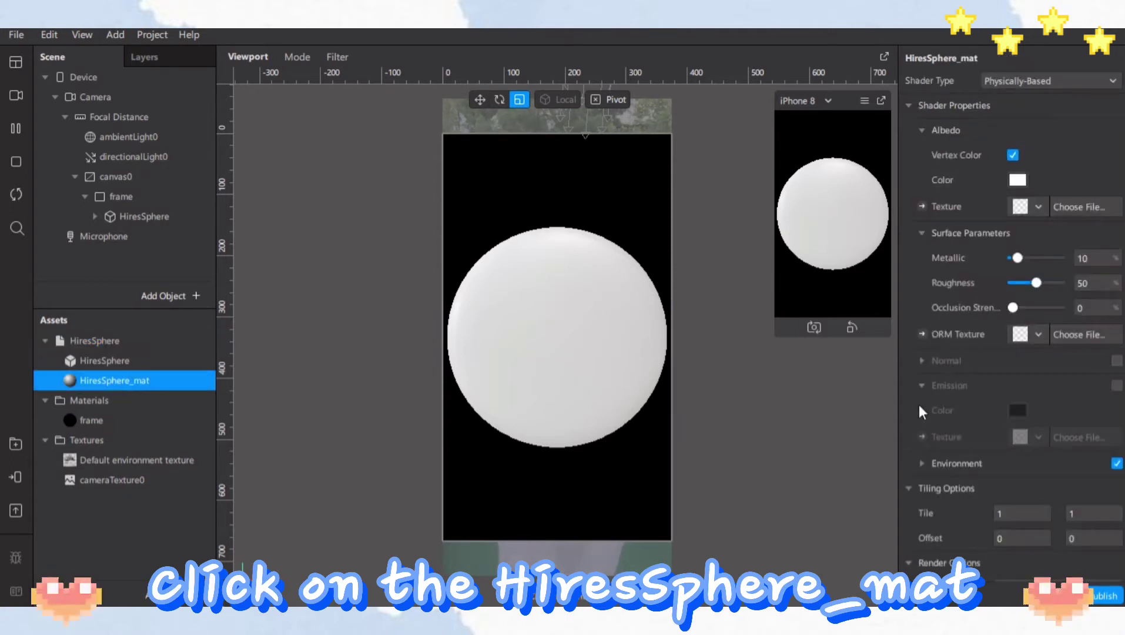
{"action": "left_click", "coordinate": [1036, 83]}
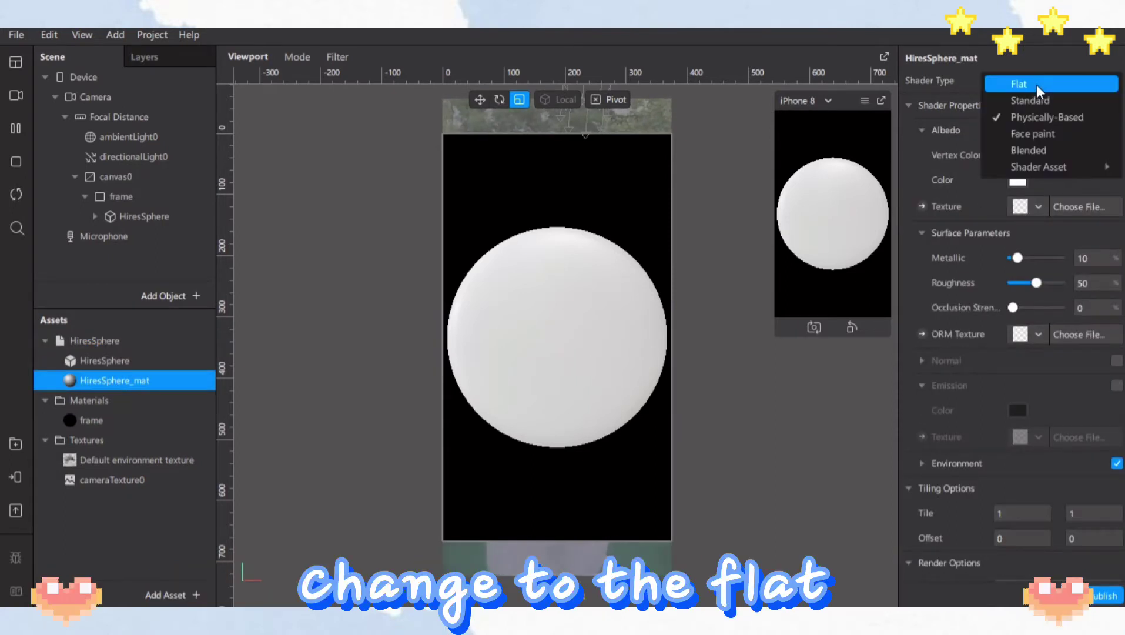
{"action": "left_click", "coordinate": [1037, 84]}
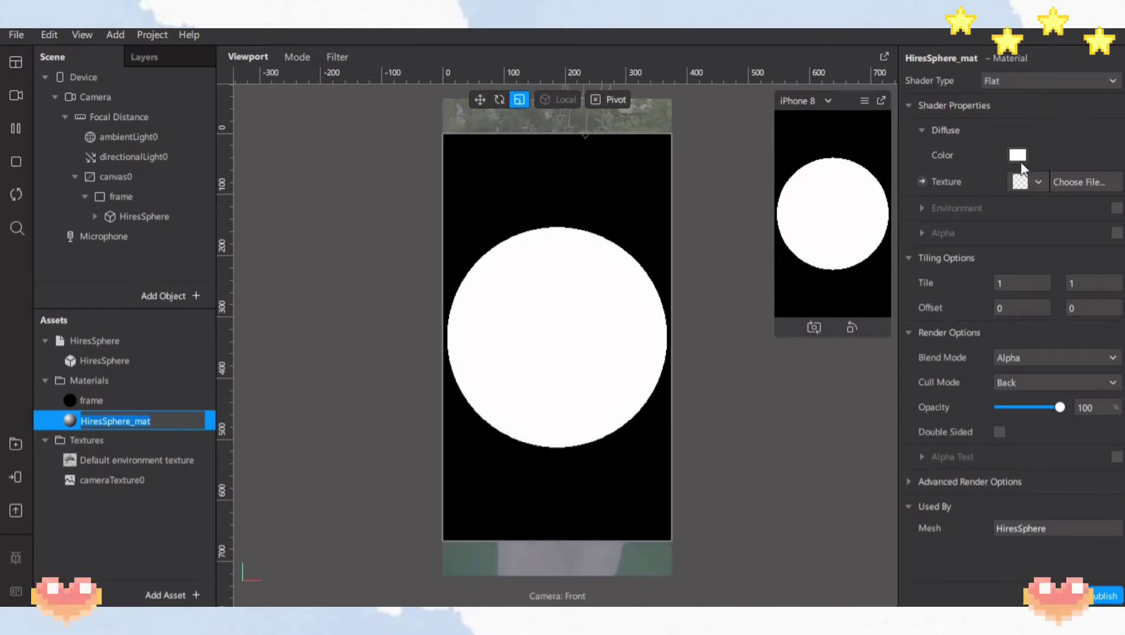
{"action": "left_click", "coordinate": [1032, 180]}
{"action": "left_click", "coordinate": [1028, 206]}
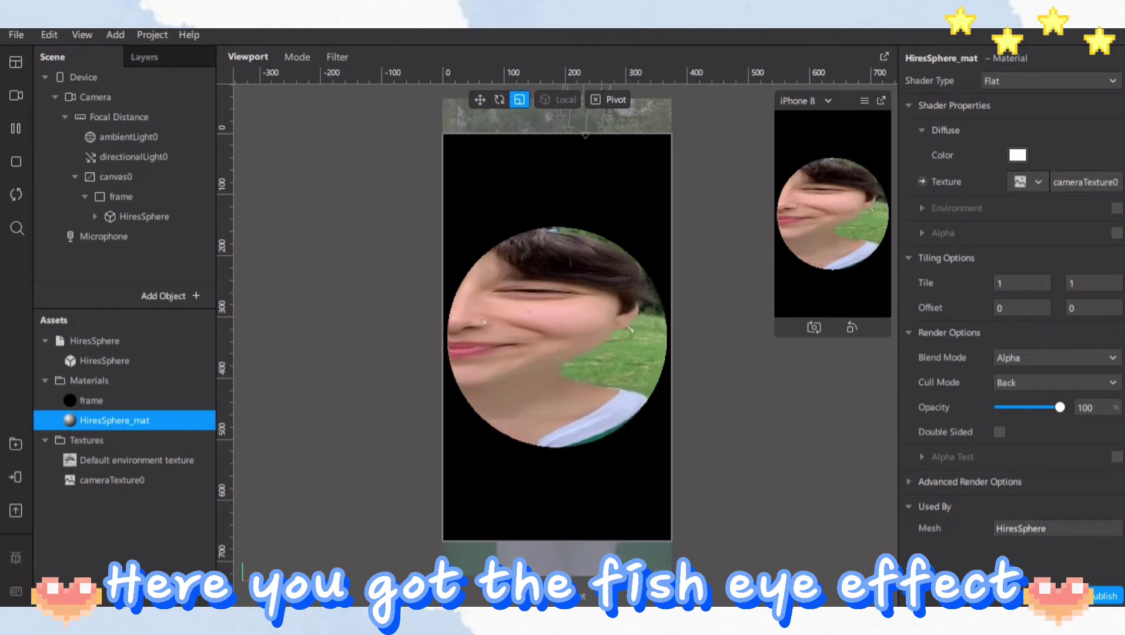
- Show the Patch Editor and add patches for HiresSphere_mat's diffuse texture and for cameraTexture0
{"action": "left_click", "coordinate": [84, 35]}
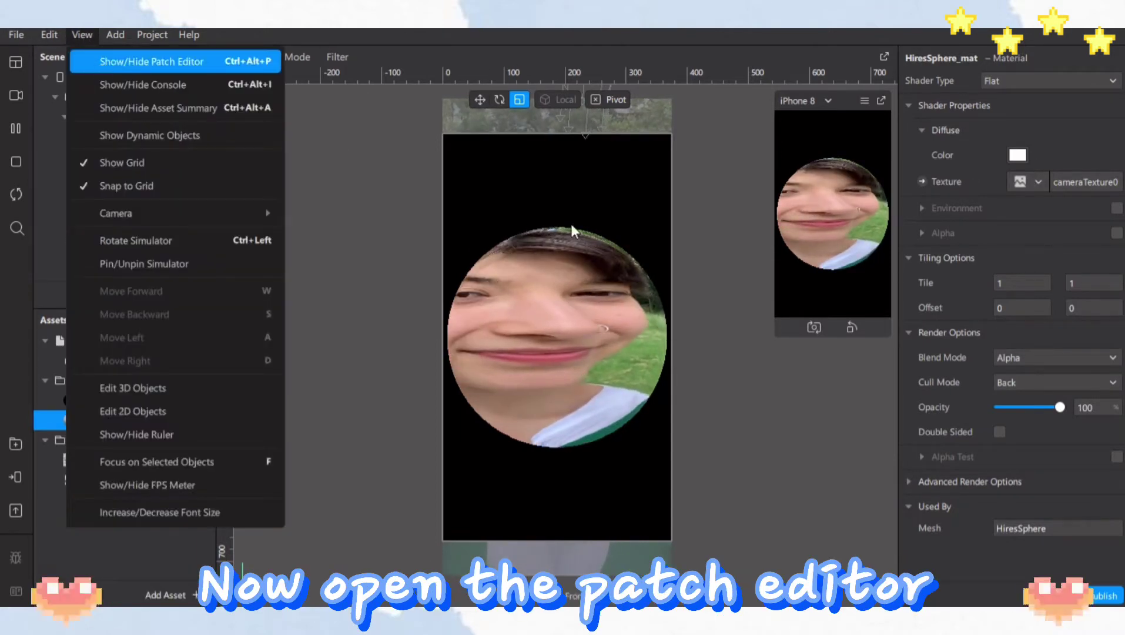
{"action": "left_click", "coordinate": [97, 62]}
{"action": "left_click", "coordinate": [922, 181]}
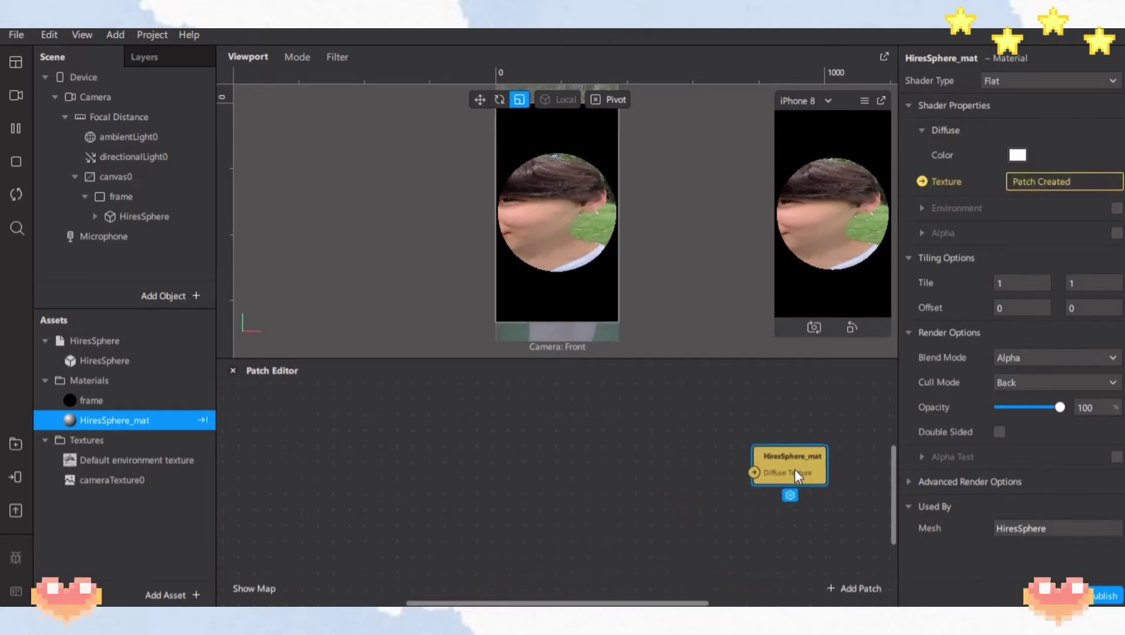
{"action": "left_click", "coordinate": [788, 467]}
{"action": "left_click_drag", "start_coordinate": [130, 485], "coordinate": [333, 451]}
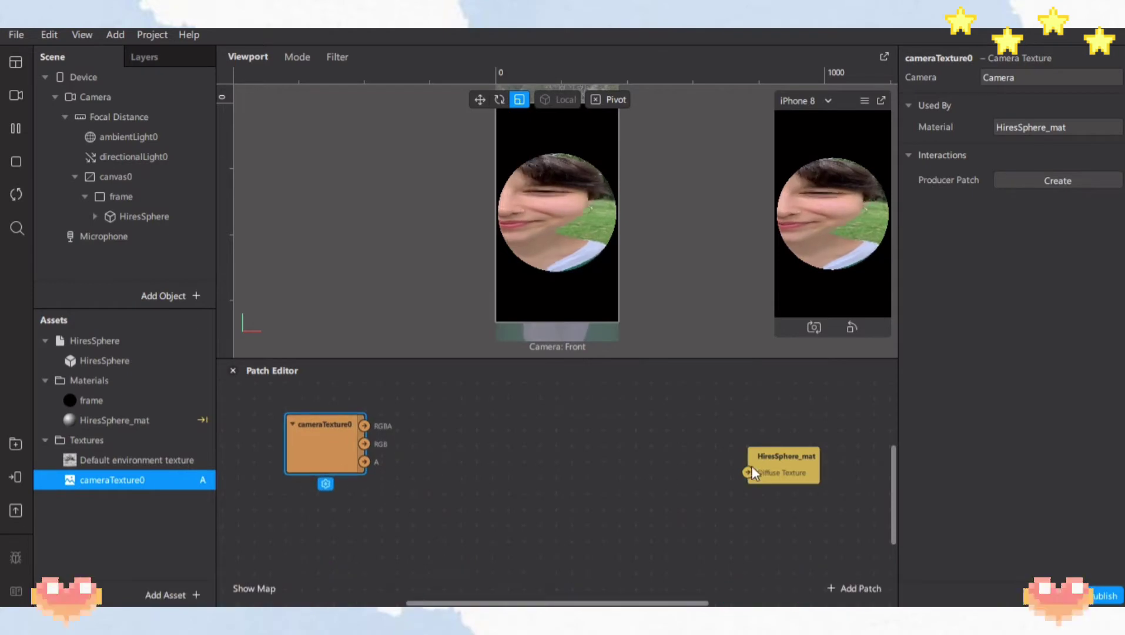
- Add a 2D Transform Pack patch and place it below the cameraTexture0 patch
{"action": "double_click", "coordinate": [431, 513]}
{"action": "type", "text": "2d"}
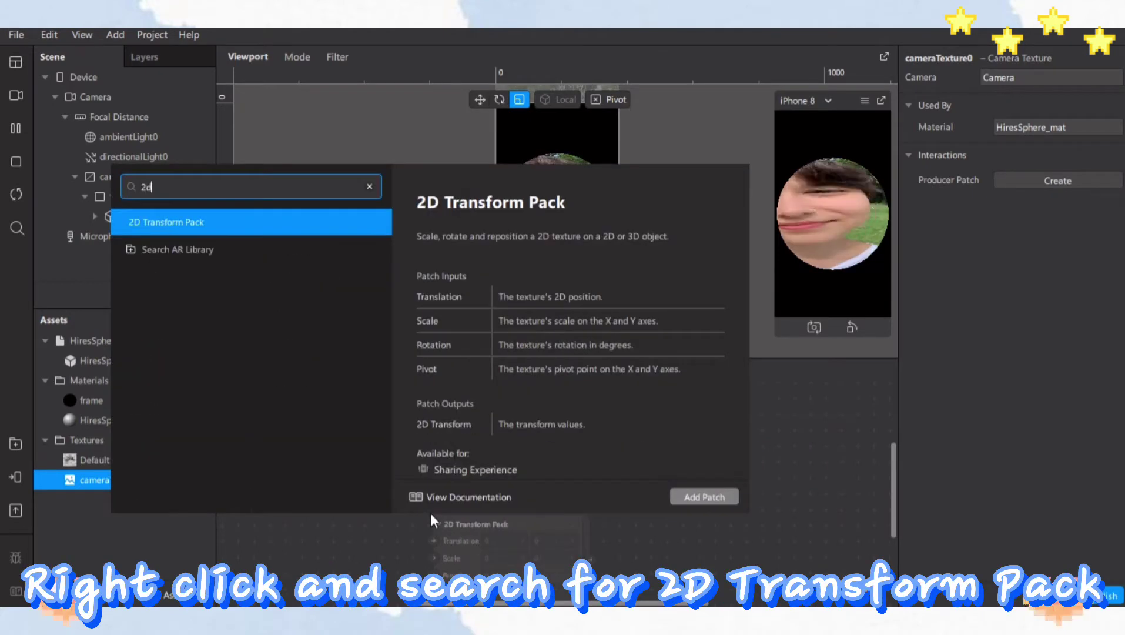
{"action": "key", "text": "Return"}
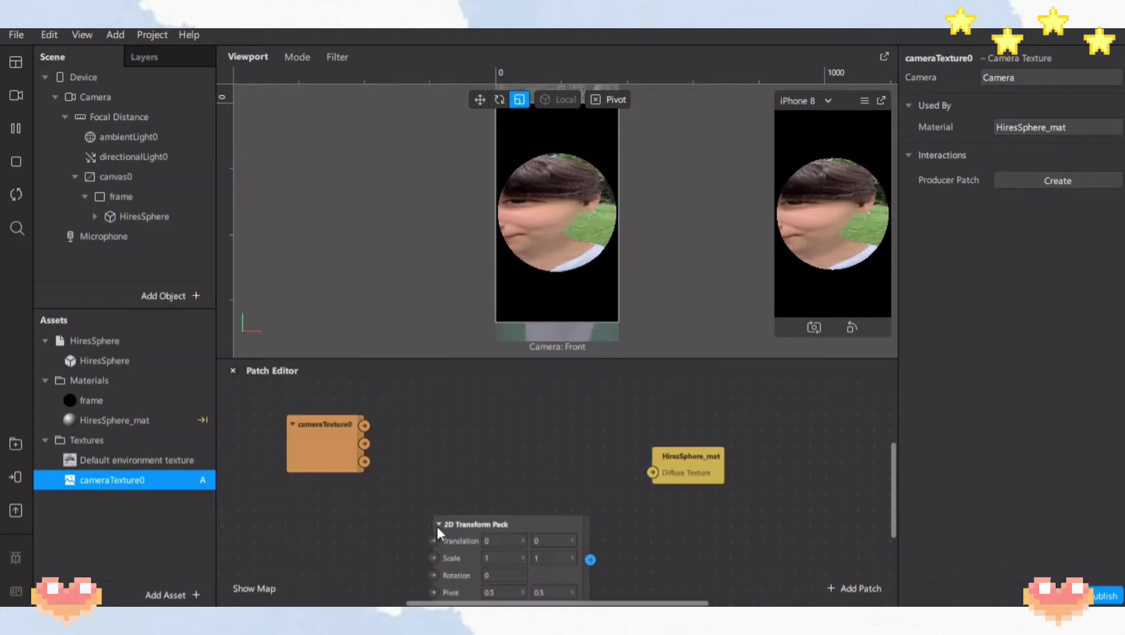
{"action": "left_click_drag", "start_coordinate": [456, 516], "coordinate": [398, 498]}
- Add a Texture Transform patch and place it between the cameraTexture0 and HiresSphere_mat patches
{"action": "right_click", "coordinate": [495, 471]}
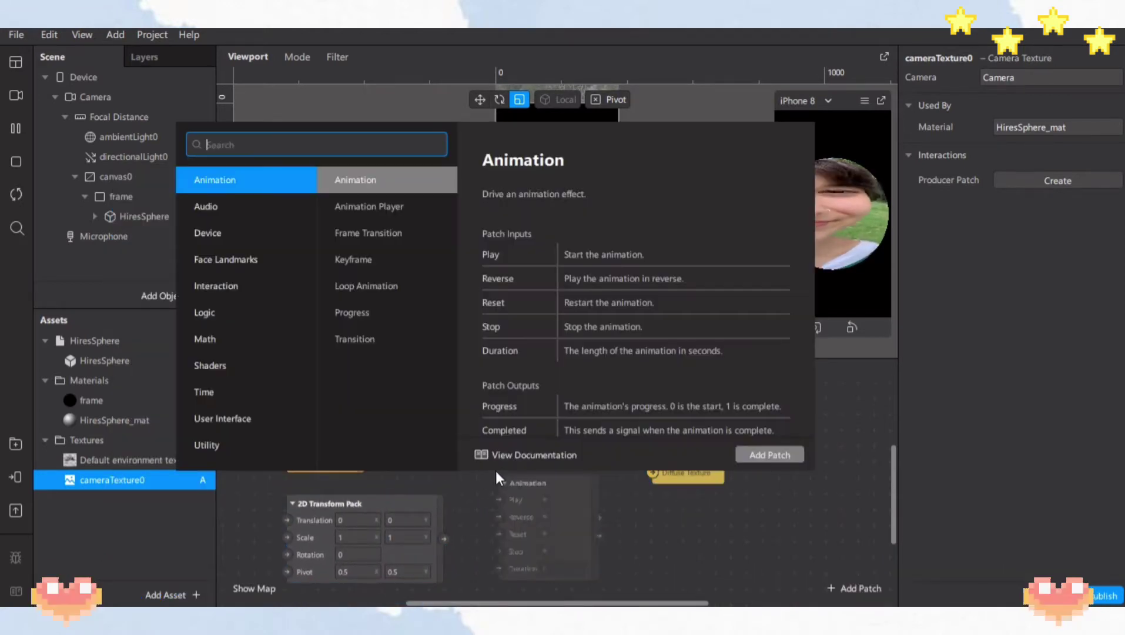
{"action": "type", "text": "tex"}
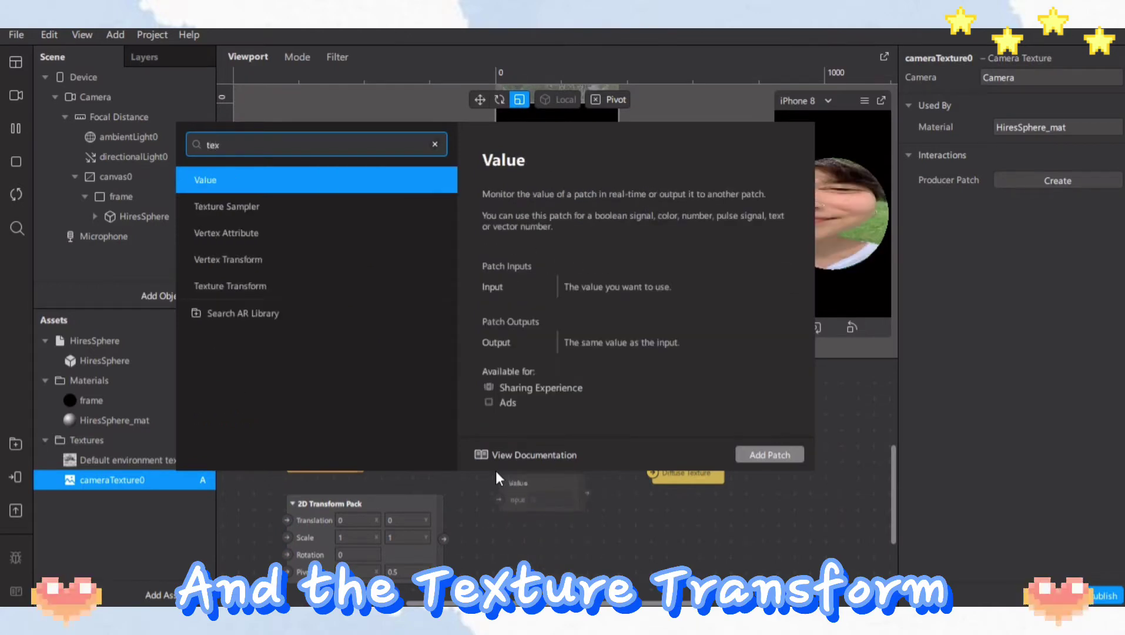
{"action": "key", "text": "Down"}
{"action": "key", "text": "Down"}
{"action": "key", "text": "Down"}
{"action": "key", "text": "Down"}
{"action": "key", "text": "Return"}
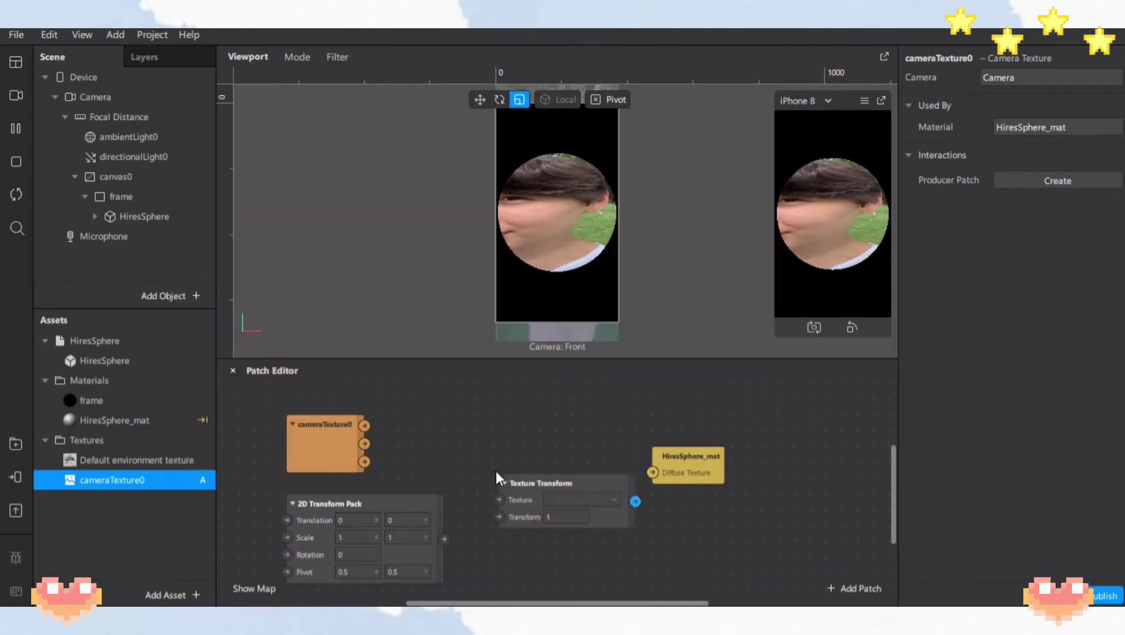
{"action": "left_click", "coordinate": [564, 480]}
{"action": "left_click_drag", "start_coordinate": [557, 465], "coordinate": [550, 452]}
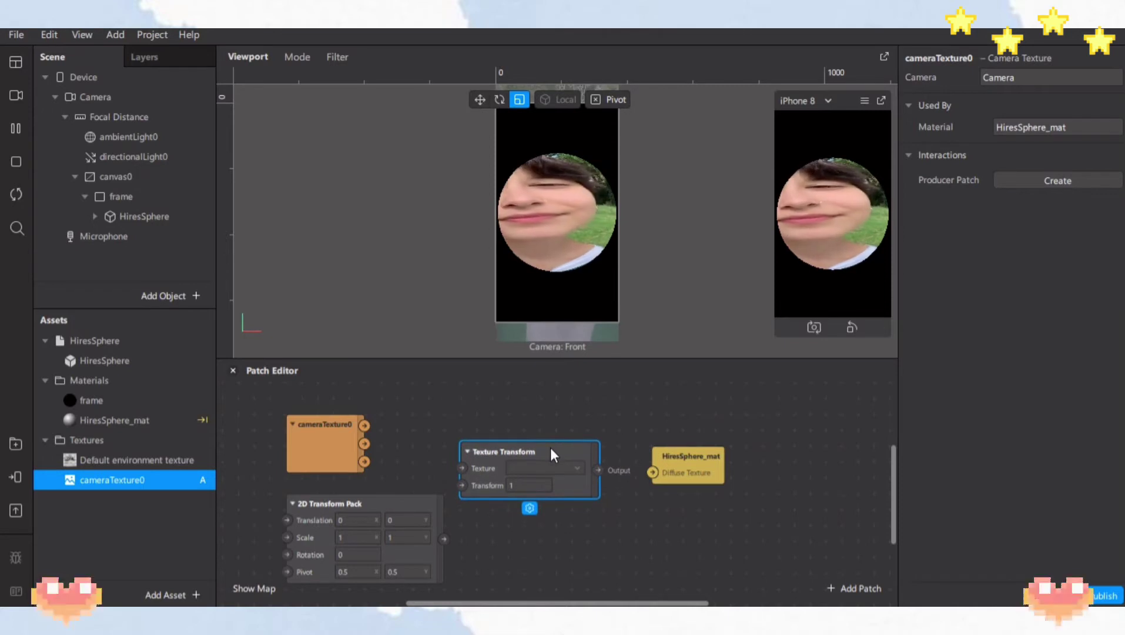
- Wire cameraTexture0 and the 2D Transform Pack into the Texture Transform patch, and its output into HiresSphere_mat's diffuse texture
{"action": "left_click_drag", "start_coordinate": [445, 539], "coordinate": [461, 489]}
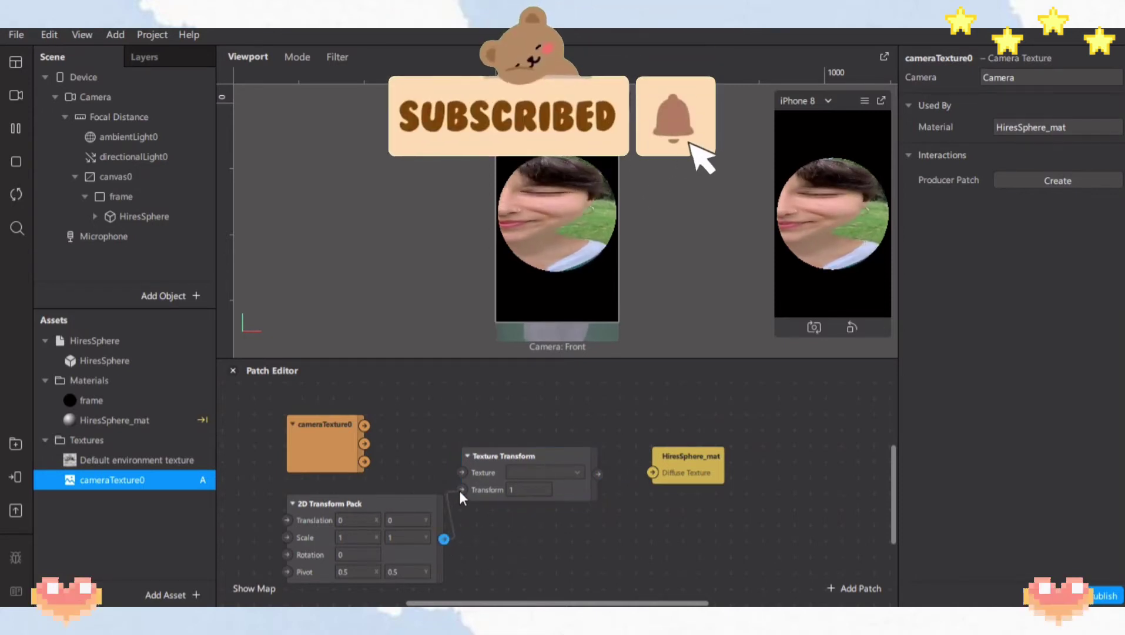
{"action": "left_click", "coordinate": [363, 447]}
{"action": "left_click_drag", "start_coordinate": [353, 455], "coordinate": [462, 472]}
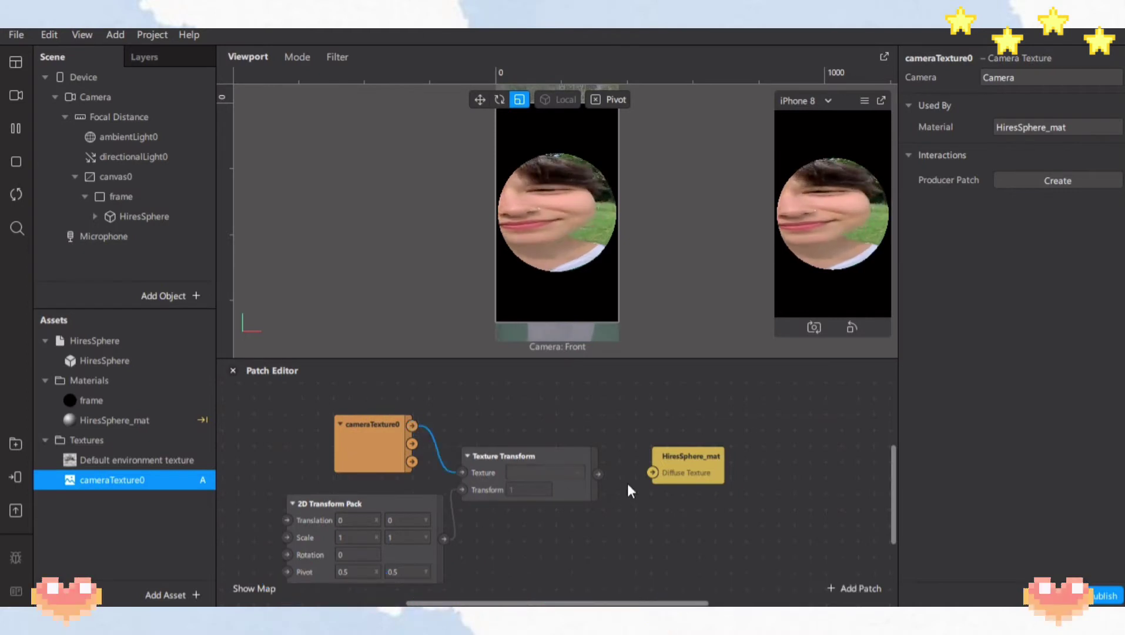
{"action": "left_click_drag", "start_coordinate": [649, 471], "coordinate": [653, 472]}
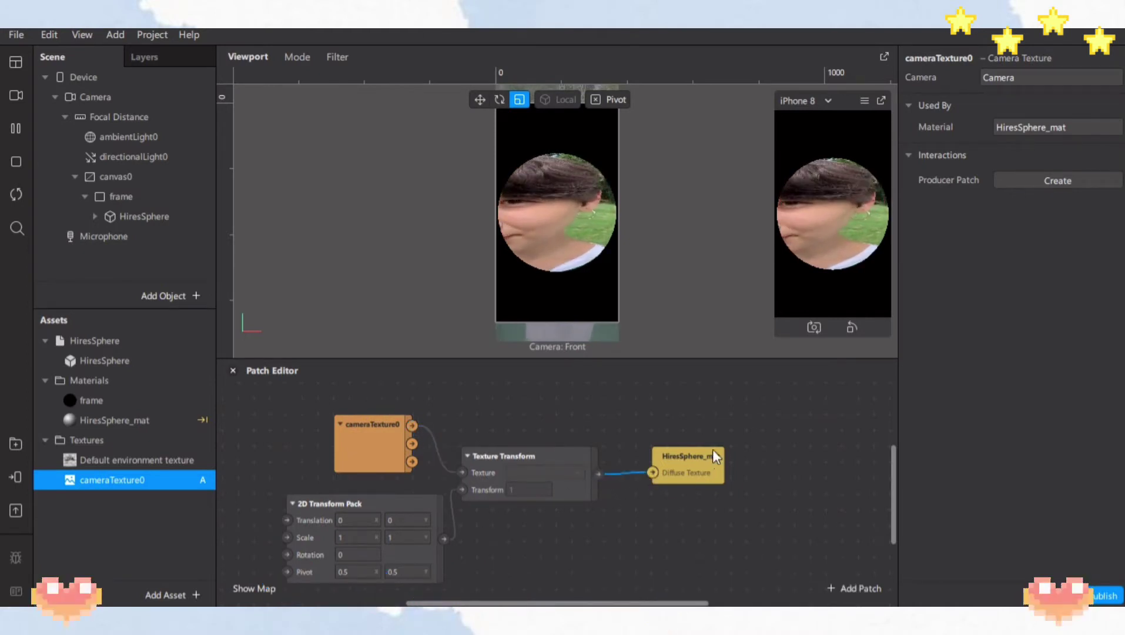
- Set the 2D Transform Pack patch's translation to 0.2 on both X and Y
{"action": "scroll", "coordinate": [364, 516], "scroll_direction": "down", "scroll_amount": 1}
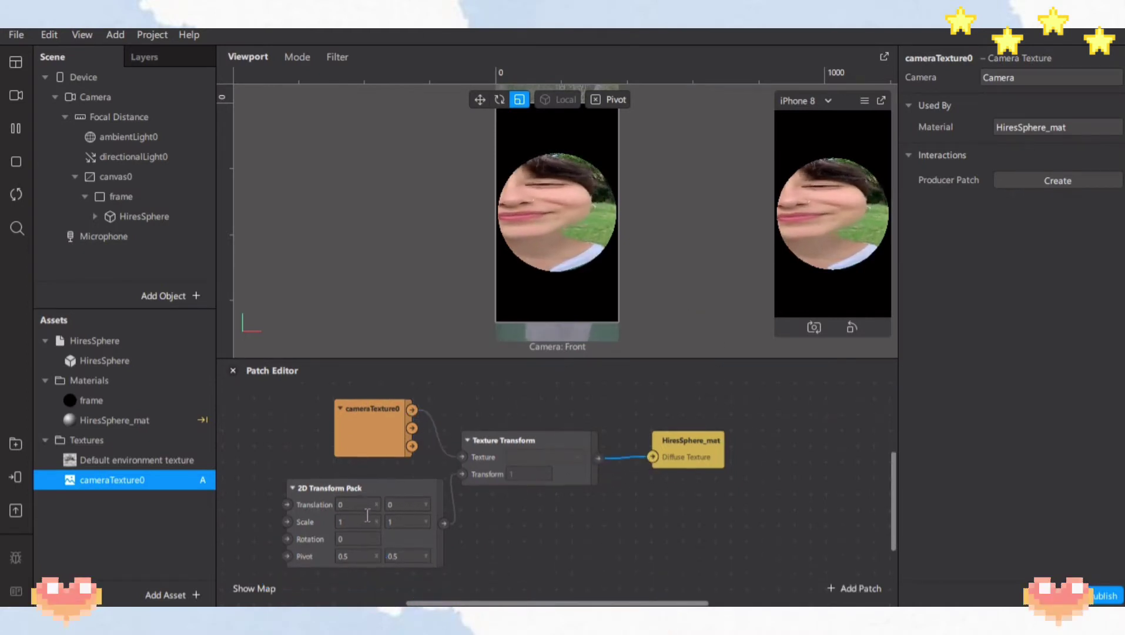
{"action": "scroll", "coordinate": [369, 509], "scroll_direction": "down", "scroll_amount": 2}
{"action": "left_click", "coordinate": [350, 469]}
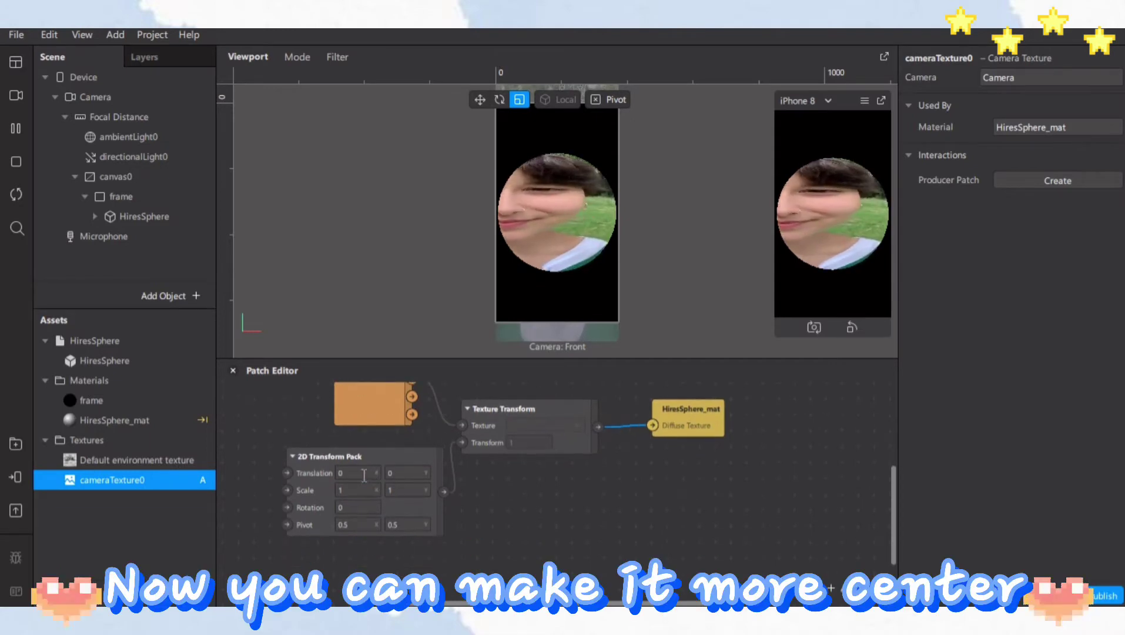
{"action": "type", "text": "0.2"}
{"action": "key", "text": "Return"}
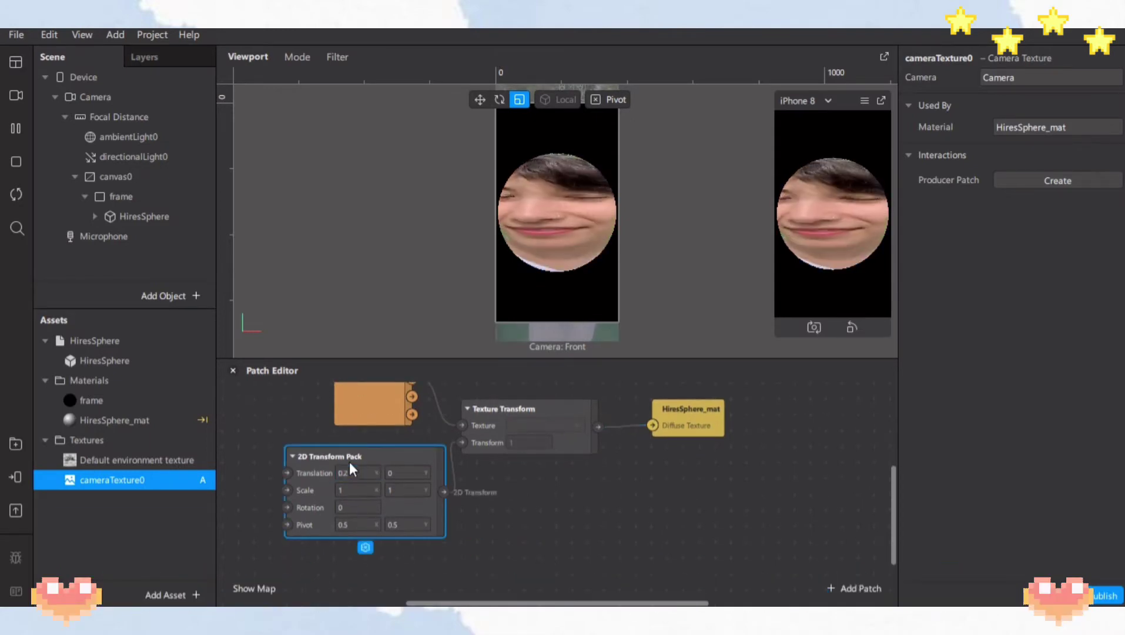
{"action": "left_click", "coordinate": [406, 472]}
{"action": "type", "text": "0.2"}
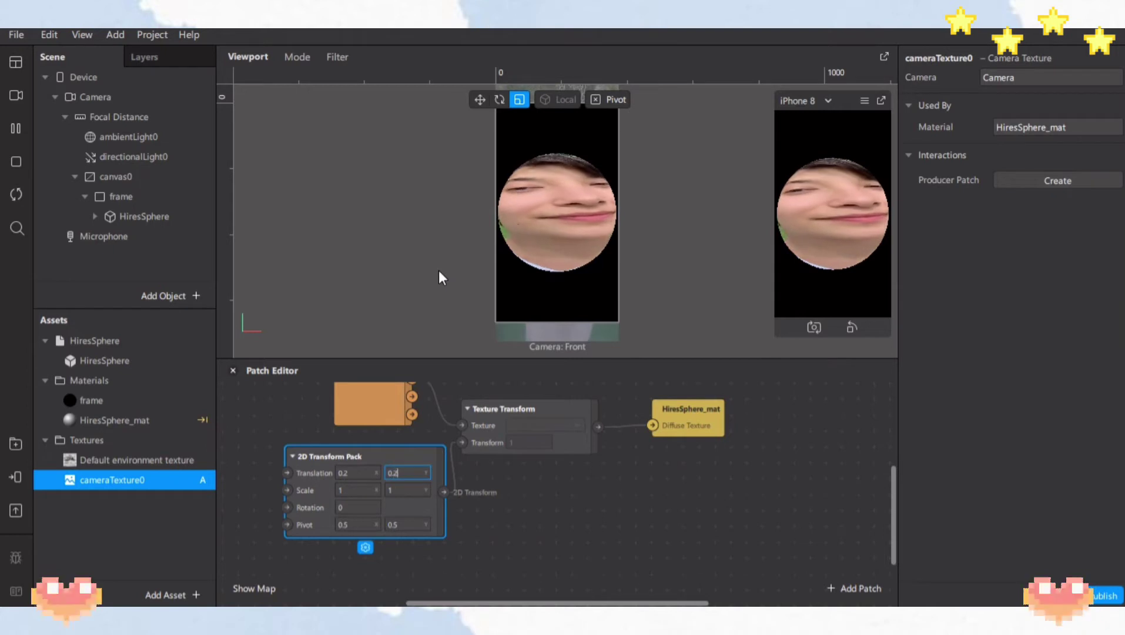
{"action": "key", "text": "Return"}
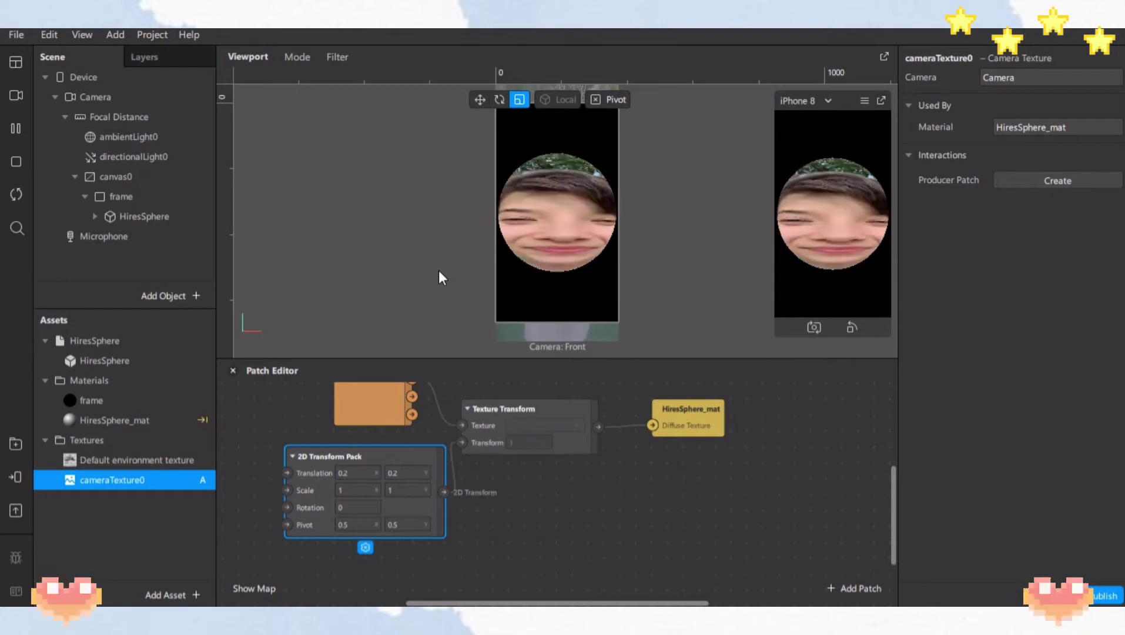
- Detach the iPhone 8 preview into its own window and move it clear of the 2D Transform Pack patch
{"action": "left_click", "coordinate": [881, 100]}
{"action": "left_click_drag", "start_coordinate": [825, 113], "coordinate": [678, 234]}
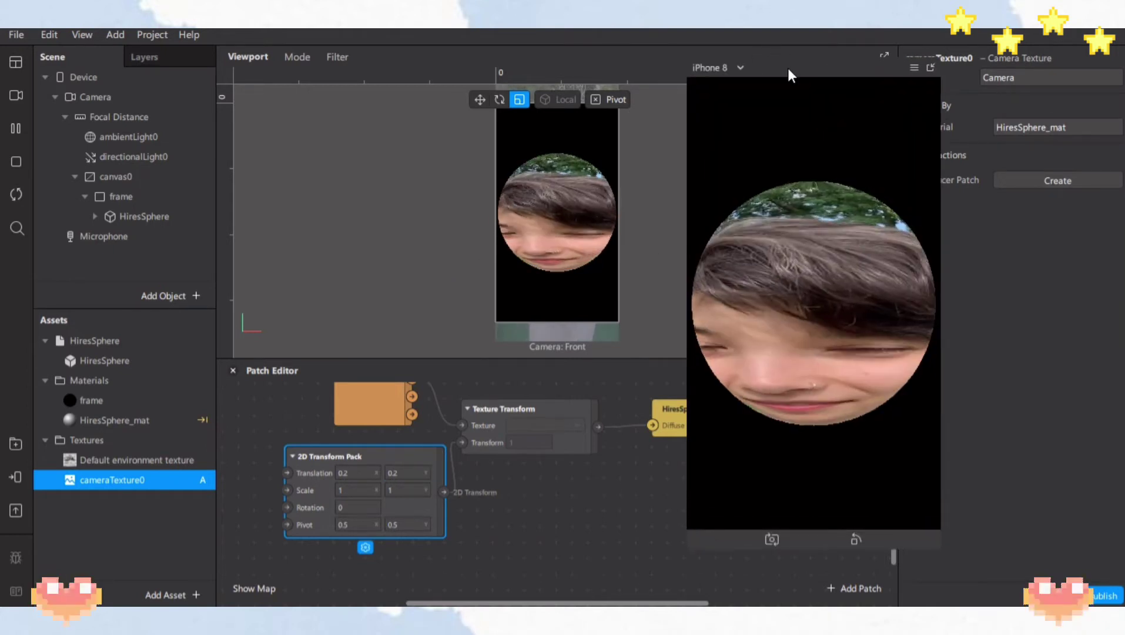
{"action": "left_click_drag", "start_coordinate": [788, 67], "coordinate": [740, 114]}
- Try a Y translation of 0.3 in the 2D Transform Pack patch and settle on 0.1
{"action": "left_click", "coordinate": [404, 472]}
{"action": "type", "text": "0"}
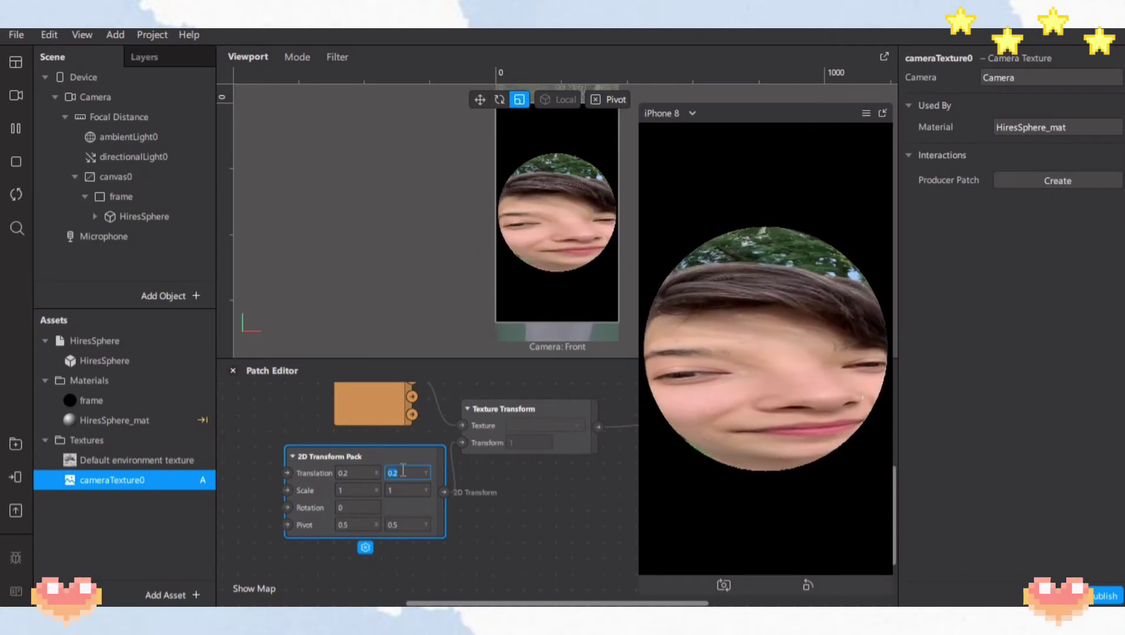
{"action": "type", "text": ".3"}
{"action": "key", "text": "Return"}
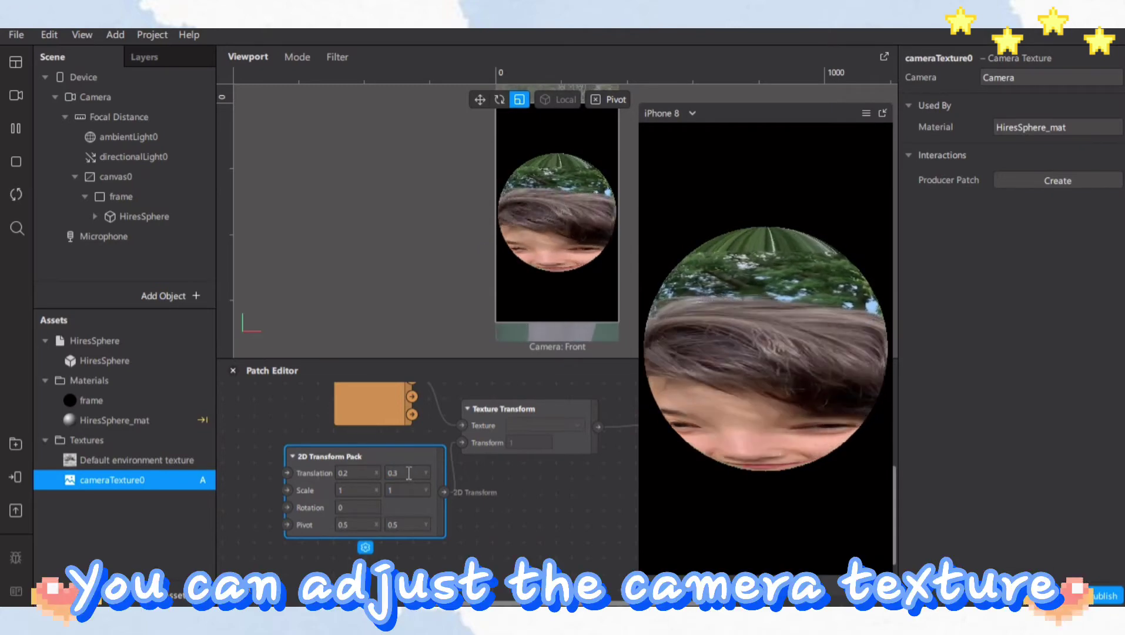
{"action": "type", "text": "0.1"}
{"action": "key", "text": "Return"}
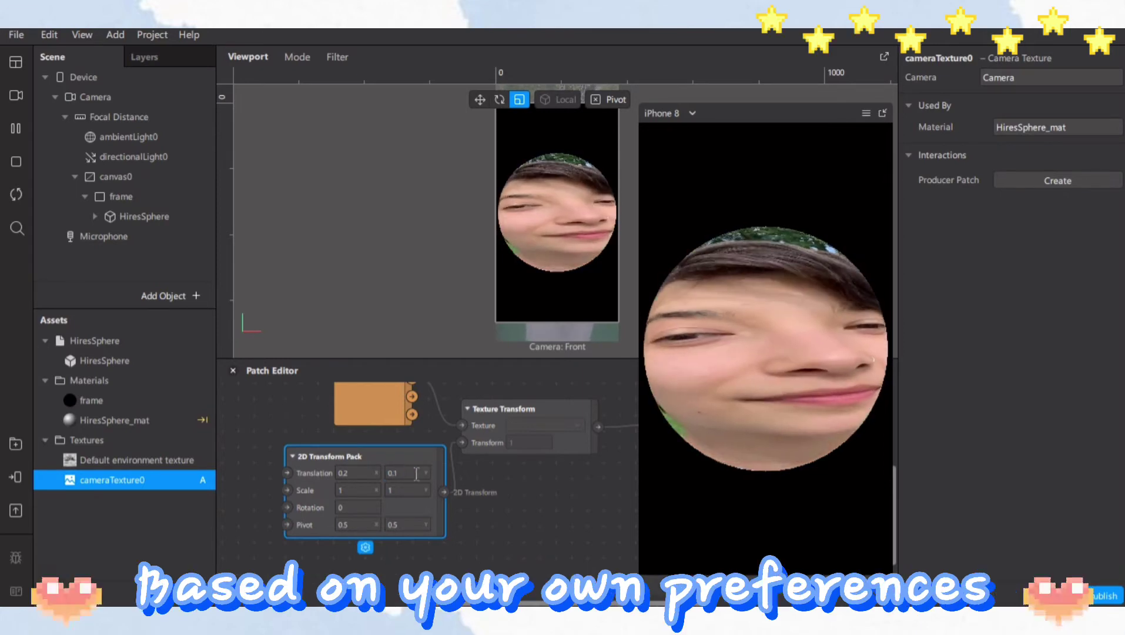
- Try a scale of 2 on both axes in the 2D Transform Pack patch
{"action": "left_click", "coordinate": [333, 492]}
{"action": "type", "text": "2"}
{"action": "key", "text": "Return"}
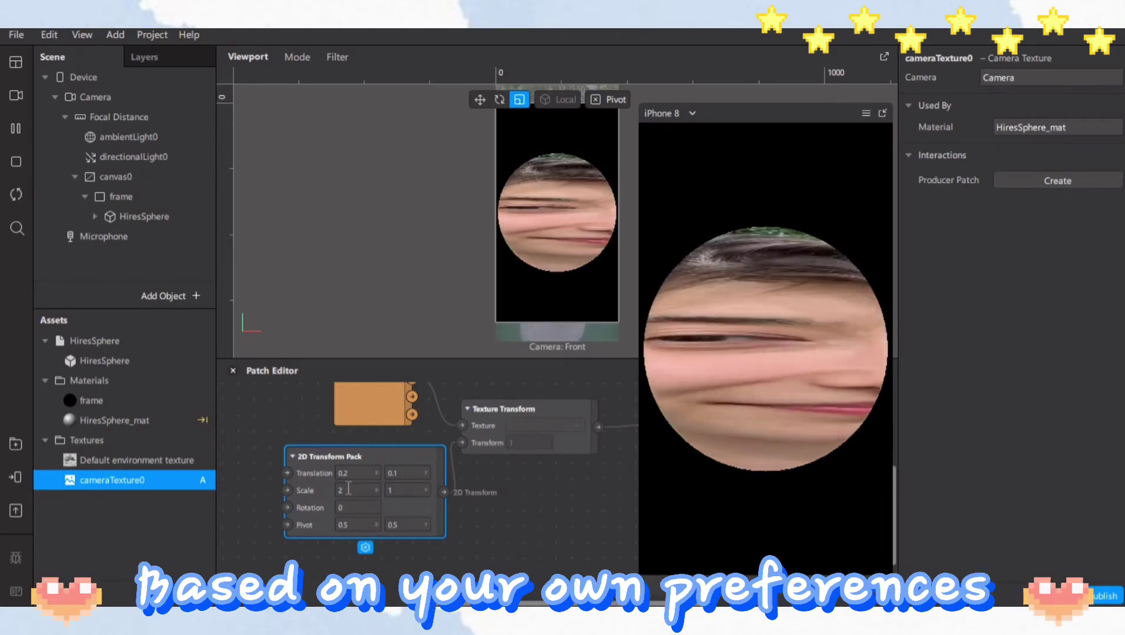
{"action": "left_click", "coordinate": [409, 485]}
{"action": "type", "text": "2"}
{"action": "key", "text": "Return"}
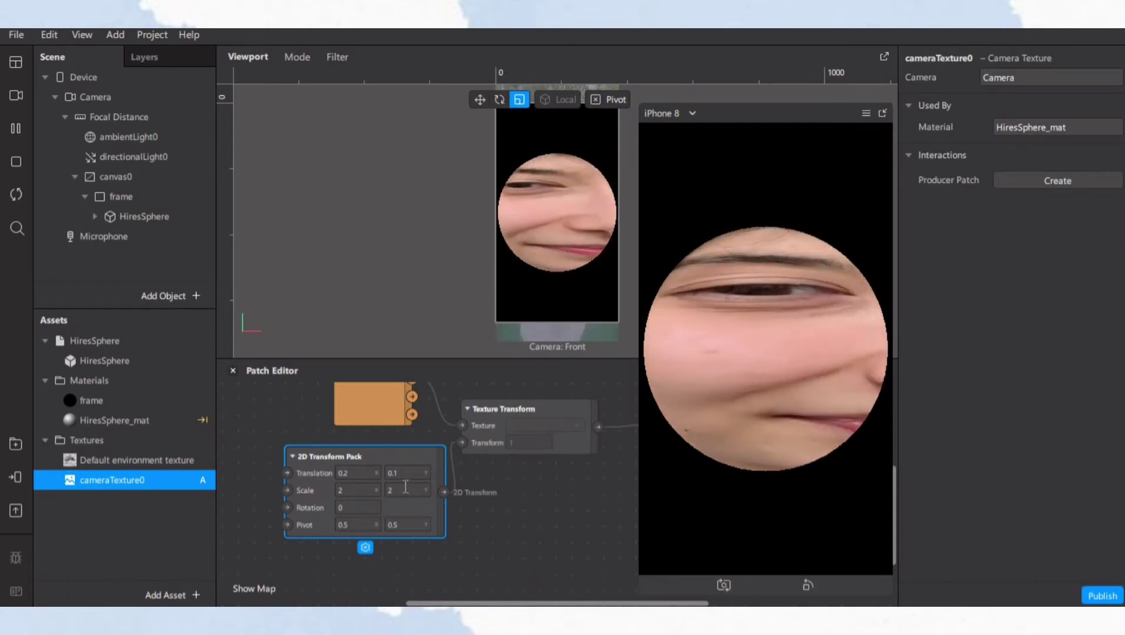
- Reset the 2D Transform Pack patch's scale to 1 on both axes
{"action": "left_click", "coordinate": [406, 487]}
{"action": "type", "text": "1"}
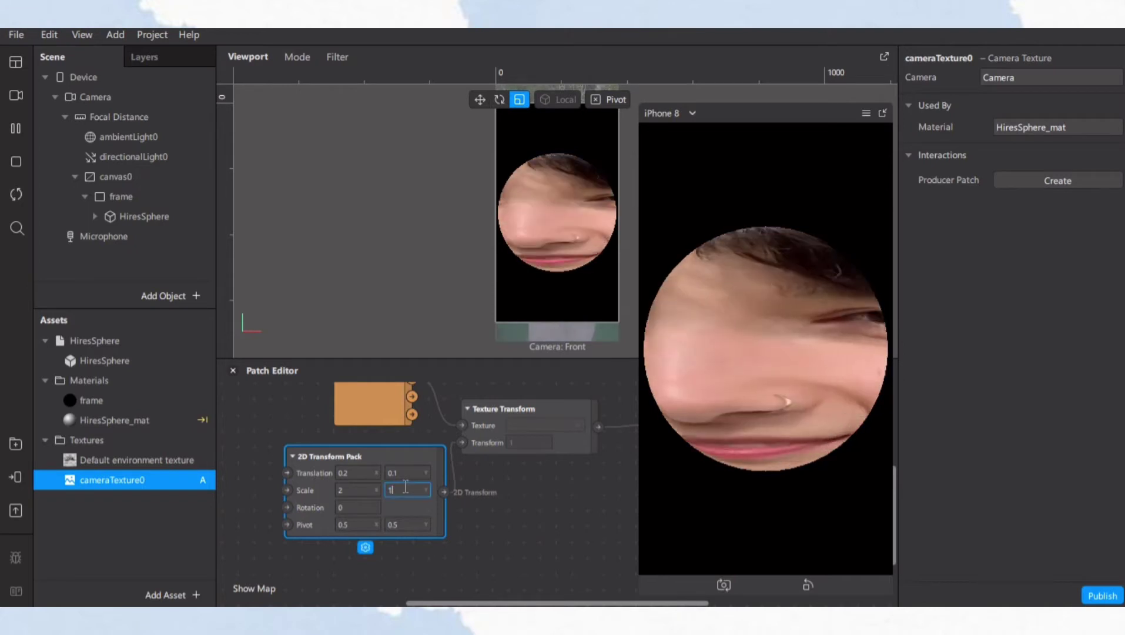
{"action": "left_click", "coordinate": [359, 489]}
{"action": "type", "text": "1"}
{"action": "key", "text": "Return"}
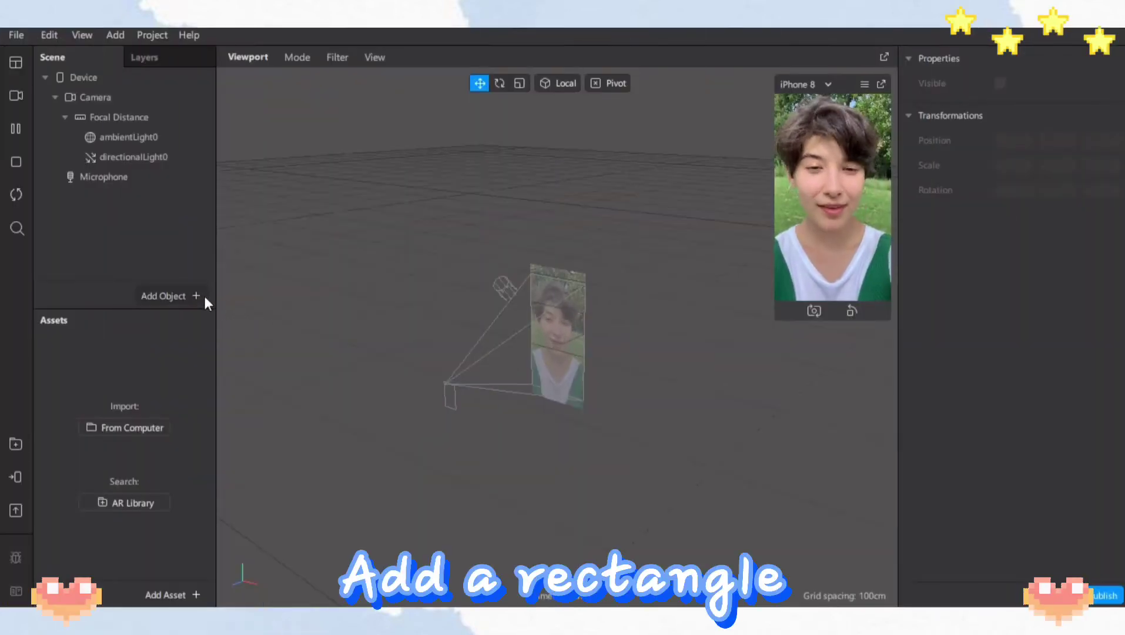
- Add a rectangle to the new project's scene and rename it fish eye
{"action": "left_click", "coordinate": [205, 298]}
{"action": "scroll", "coordinate": [59, 450], "scroll_direction": "down", "scroll_amount": 5}
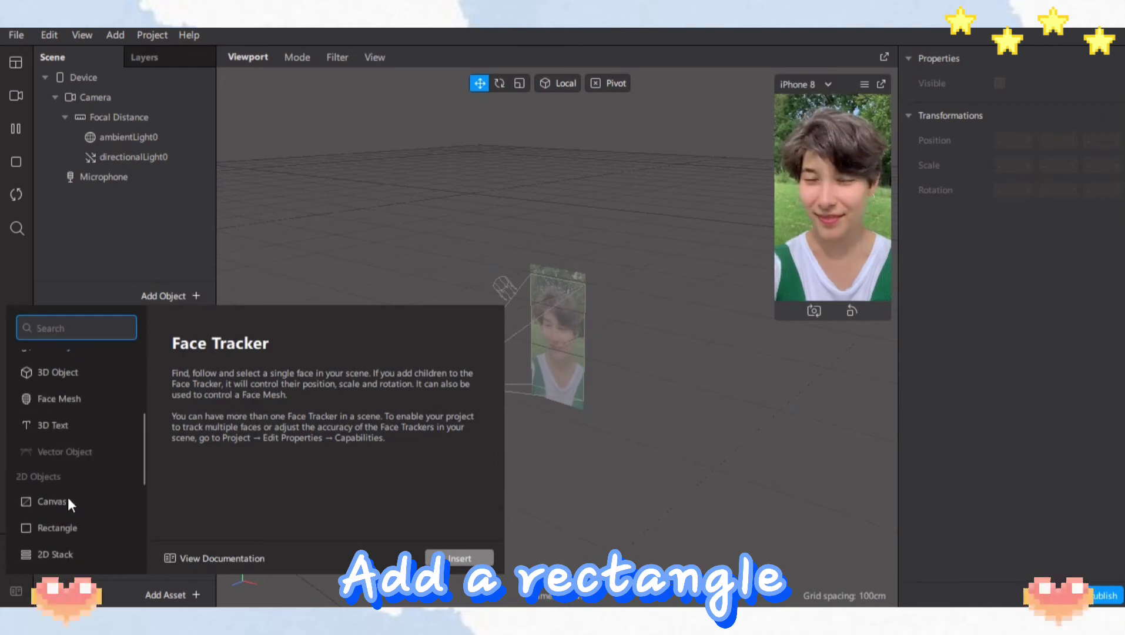
{"action": "double_click", "coordinate": [86, 527]}
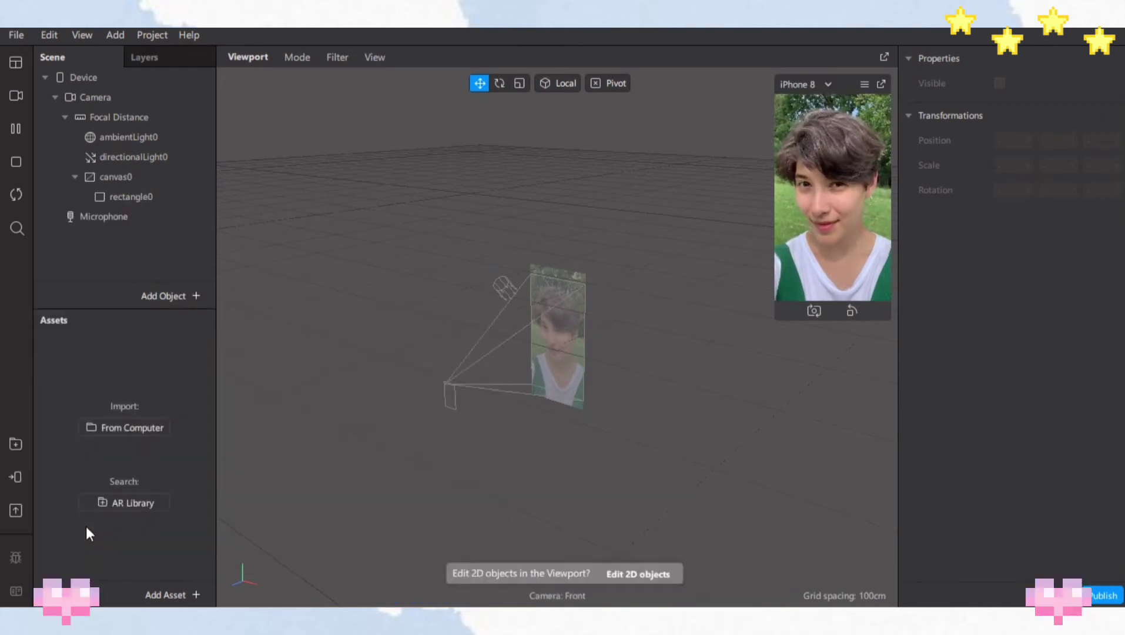
{"action": "double_click", "coordinate": [160, 197]}
{"action": "type", "text": "fish e"}
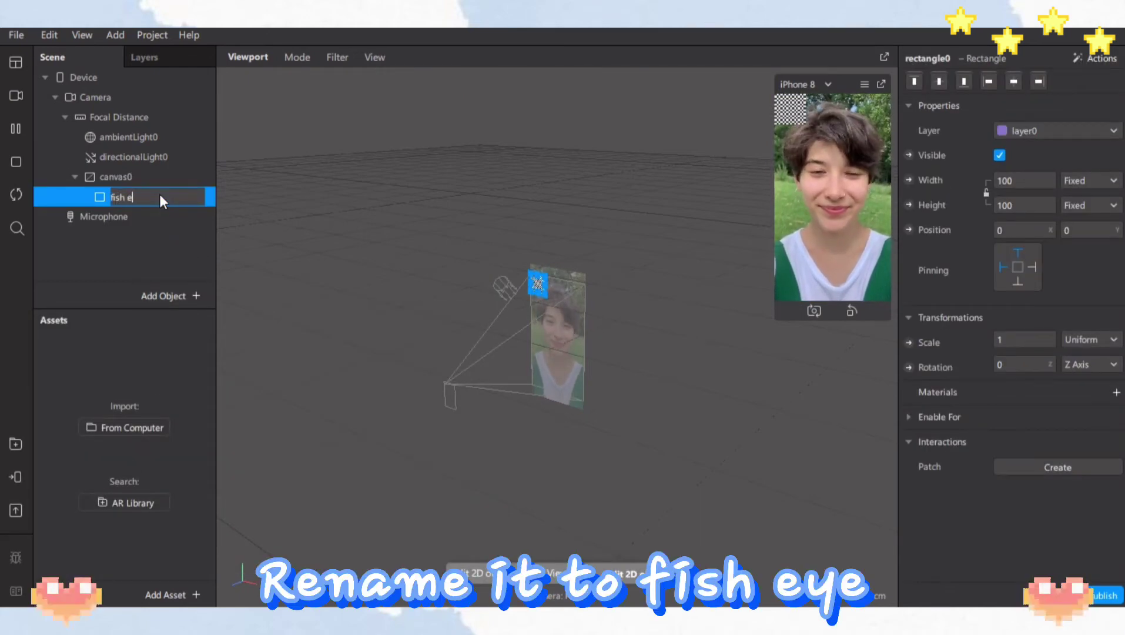
{"action": "type", "text": "ye"}
{"action": "key", "text": "Return"}
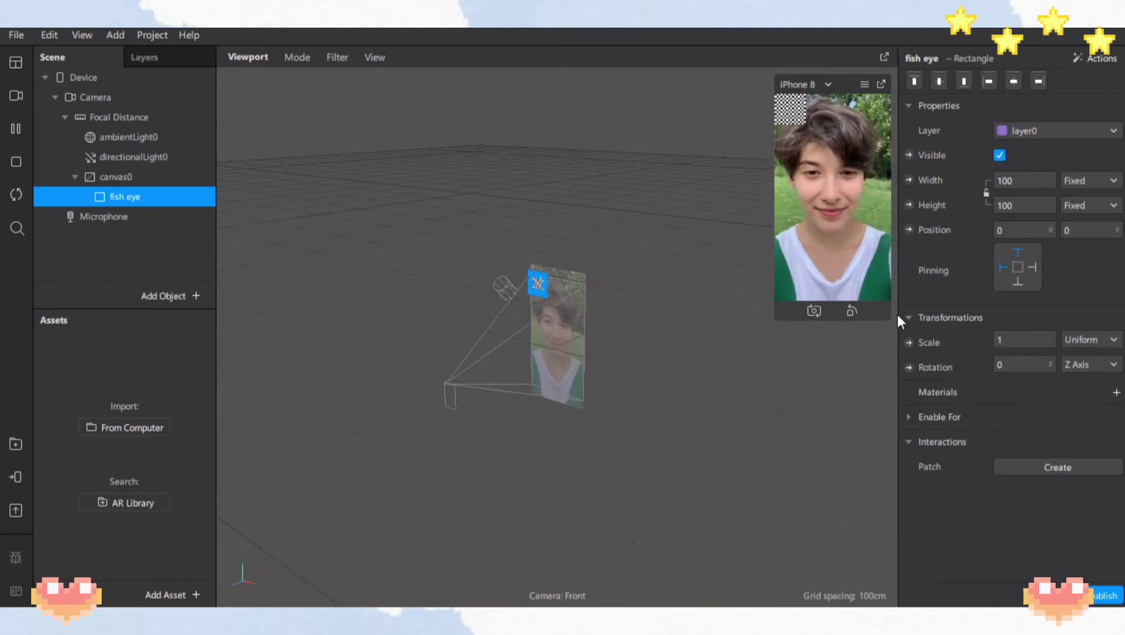
- Make the fish eye rectangle fill the canvas width and height, and pin its right and bottom edges as well
{"action": "left_click", "coordinate": [1007, 181]}
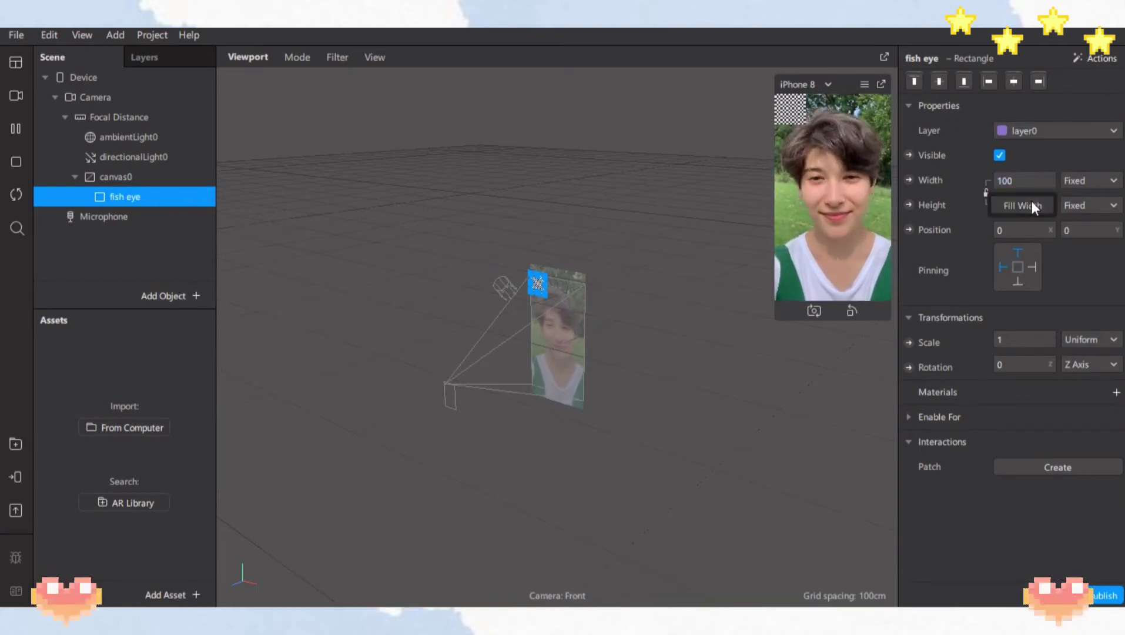
{"action": "left_click", "coordinate": [1031, 205]}
{"action": "left_click", "coordinate": [1026, 205]}
{"action": "left_click", "coordinate": [1029, 228]}
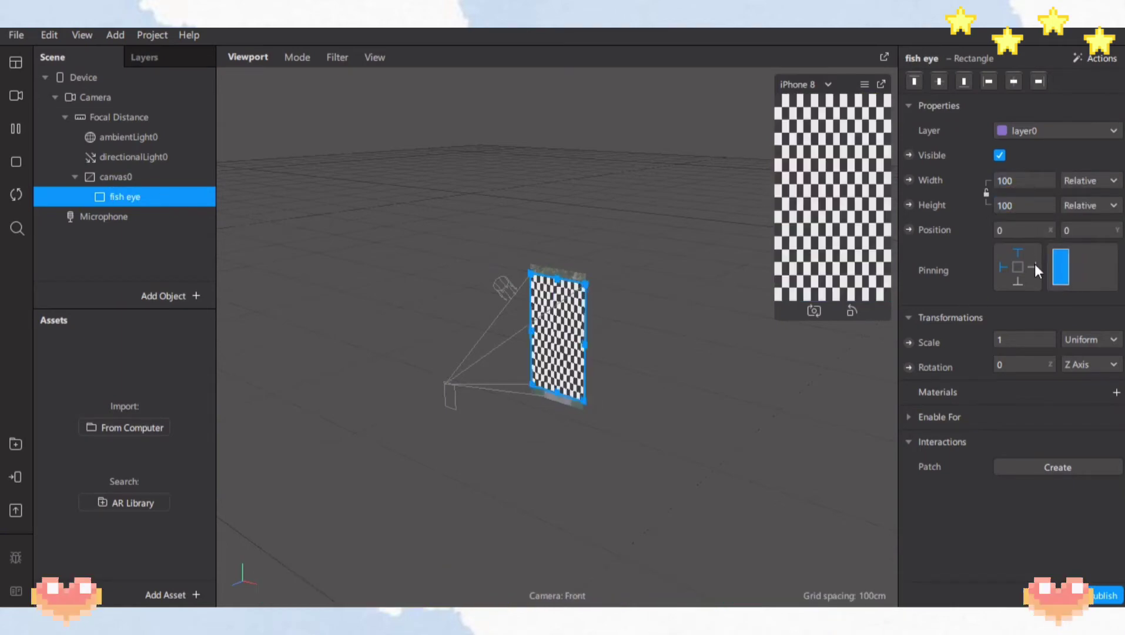
{"action": "left_click", "coordinate": [1034, 268]}
{"action": "left_click", "coordinate": [1018, 282]}
- Create a new material for the fish eye rectangle and rename the material fish eye
{"action": "left_click", "coordinate": [1116, 392]}
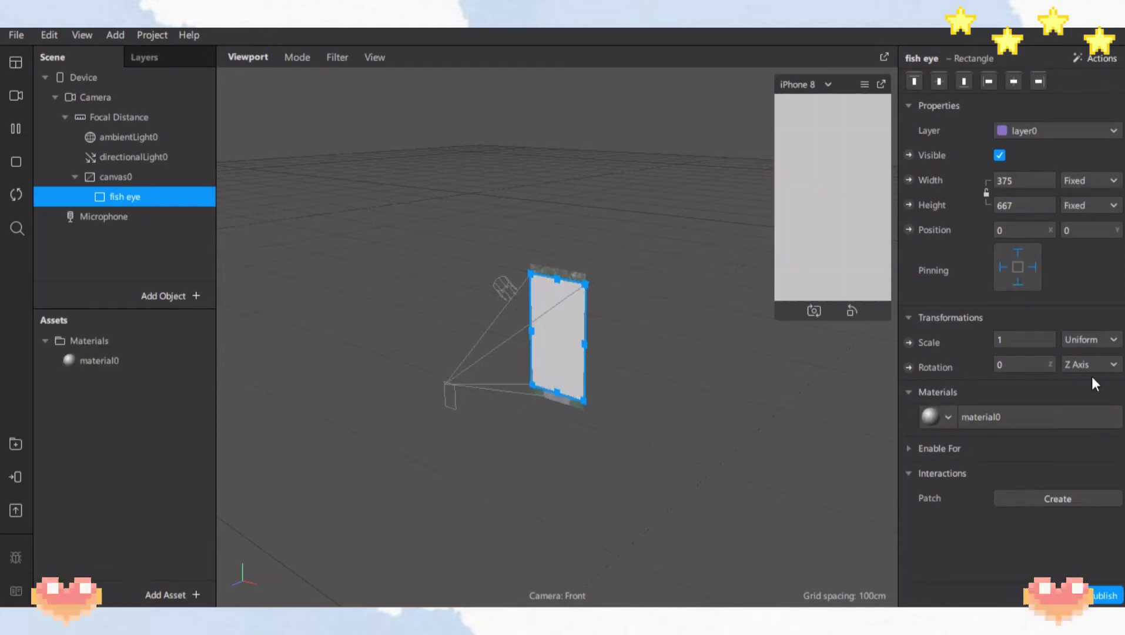
{"action": "double_click", "coordinate": [146, 360]}
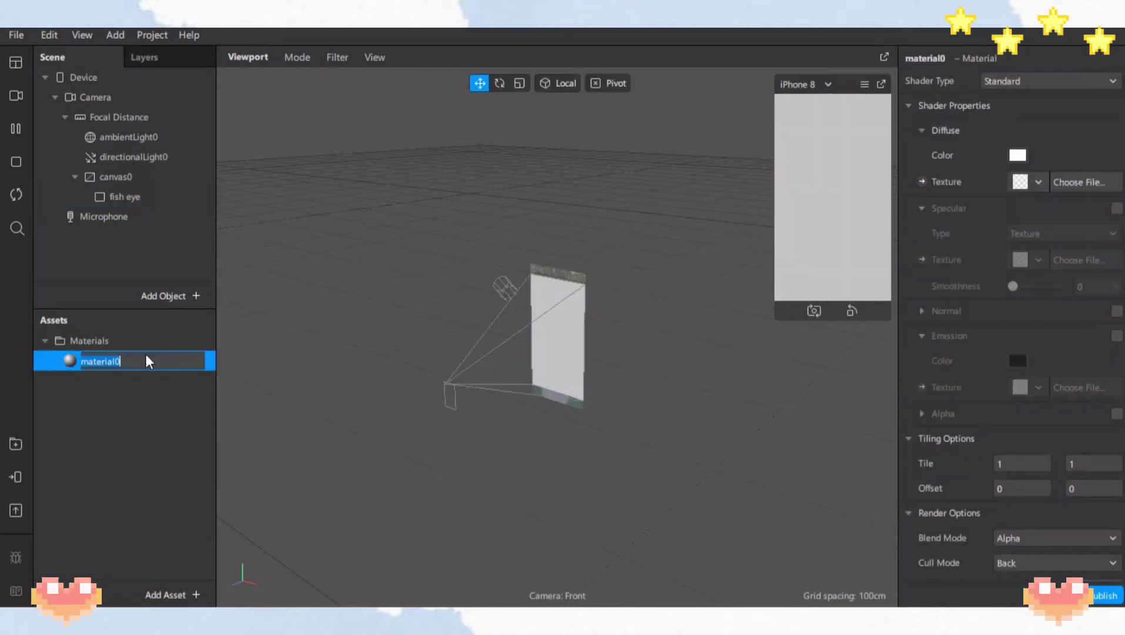
{"action": "key", "text": "BackSpace"}
{"action": "type", "text": "fish eye"}
{"action": "key", "text": "Return"}
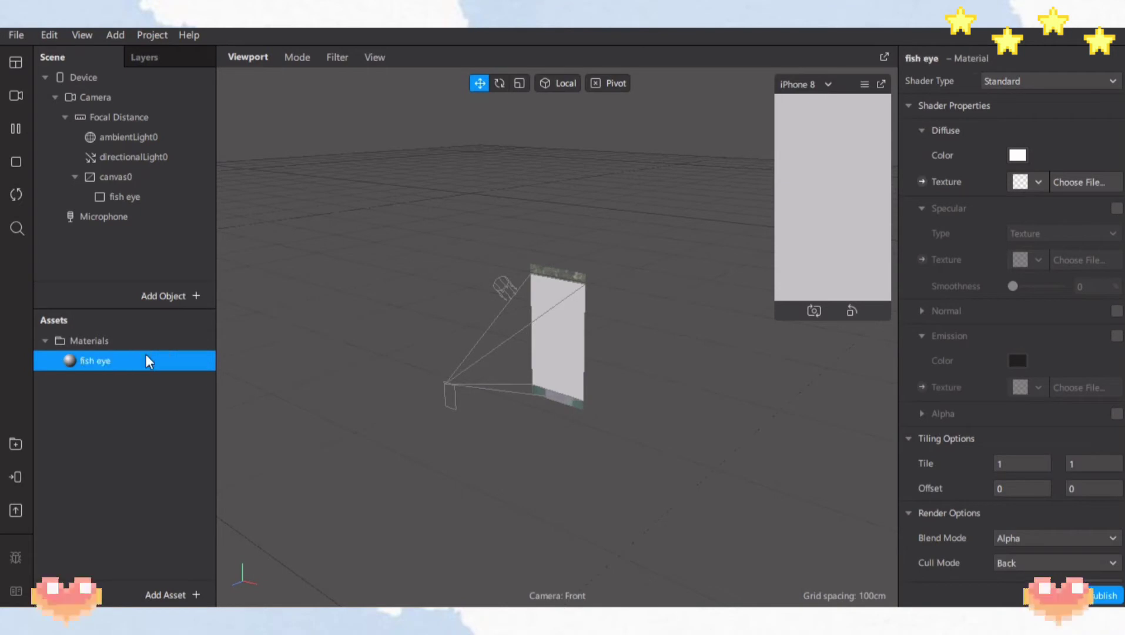
- Set the fish eye material's shader type to Flat and expand its advanced render options
{"action": "left_click", "coordinate": [1080, 83]}
{"action": "left_click", "coordinate": [1081, 87]}
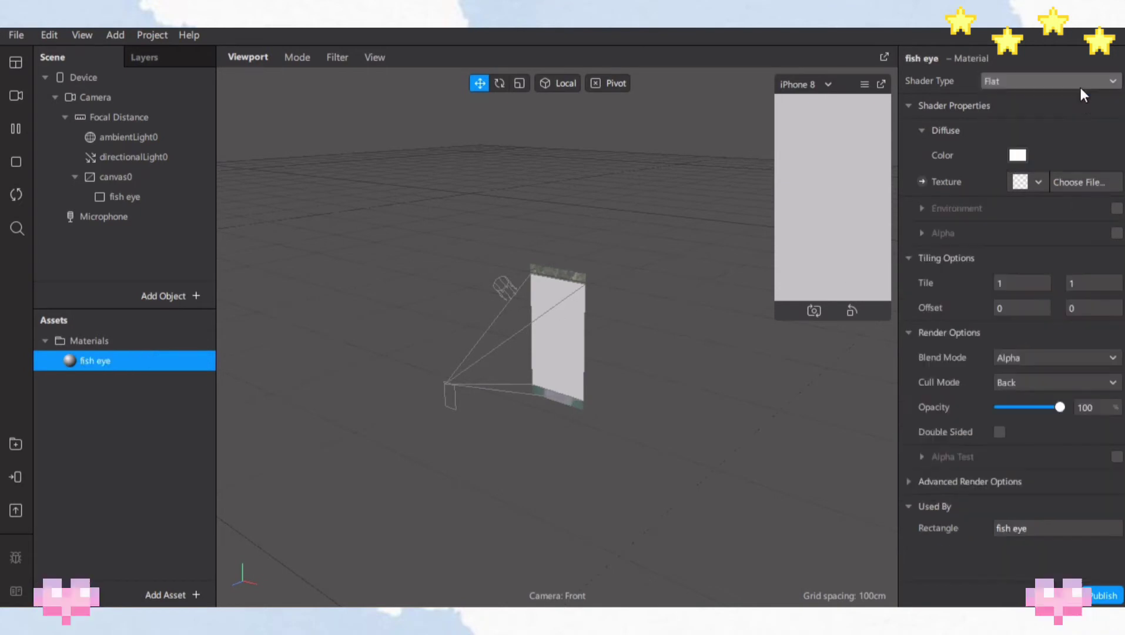
{"action": "left_click", "coordinate": [912, 481]}
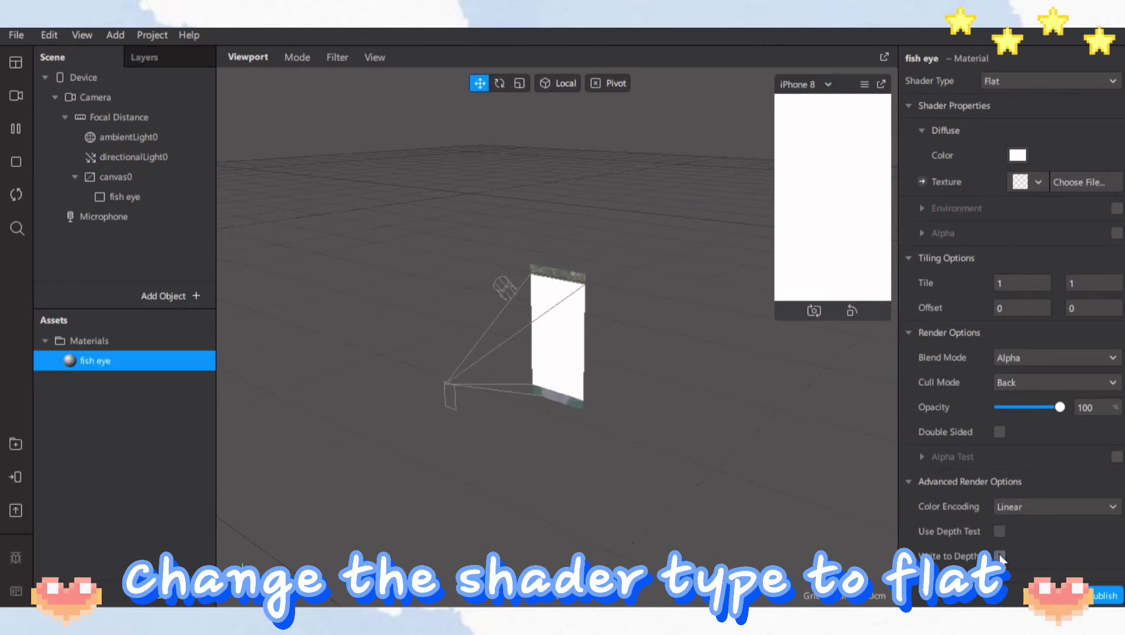
- Duplicate the fish eye rectangle and rename the copy fish eye frame
{"action": "left_click", "coordinate": [110, 196]}
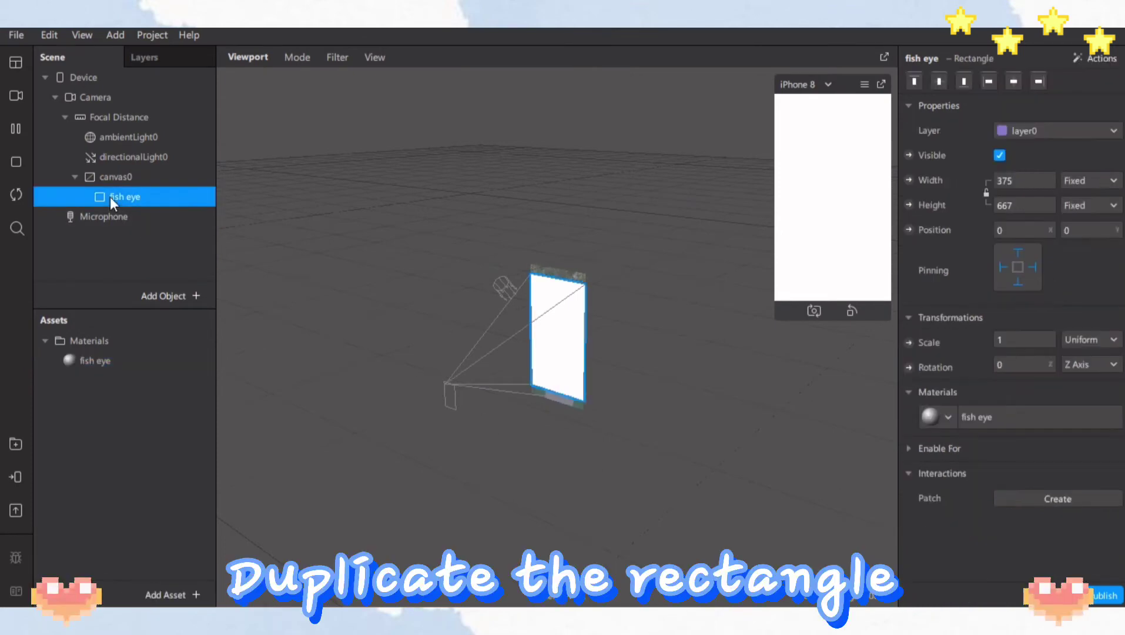
{"action": "key", "text": "ctrl+d"}
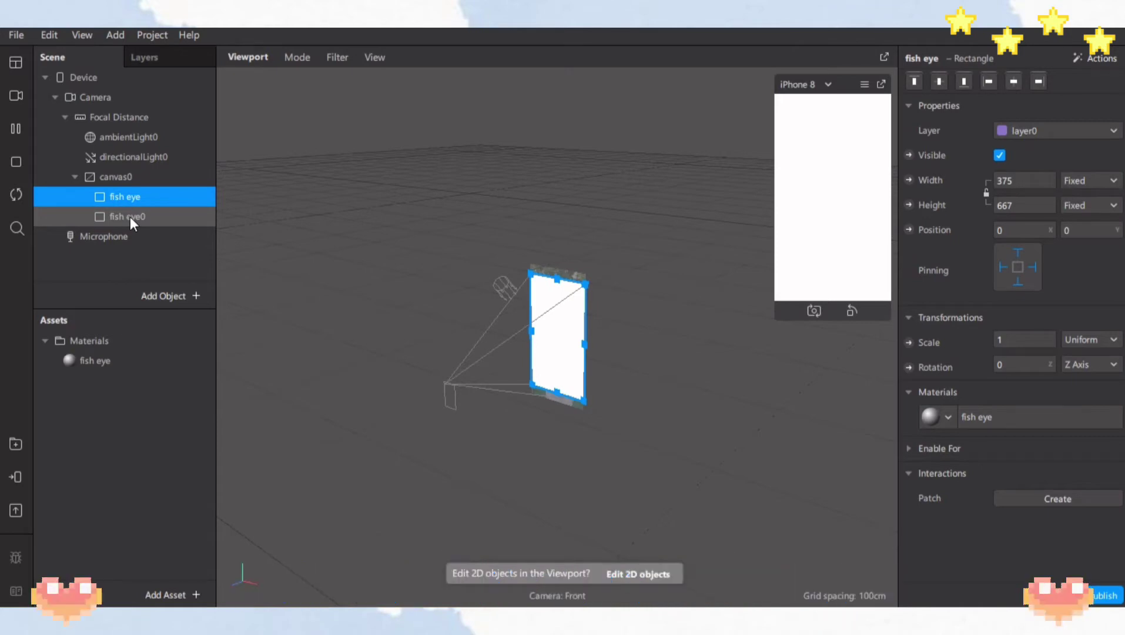
{"action": "left_click", "coordinate": [130, 217]}
{"action": "left_click", "coordinate": [130, 216]}
{"action": "type", "text": "f"}
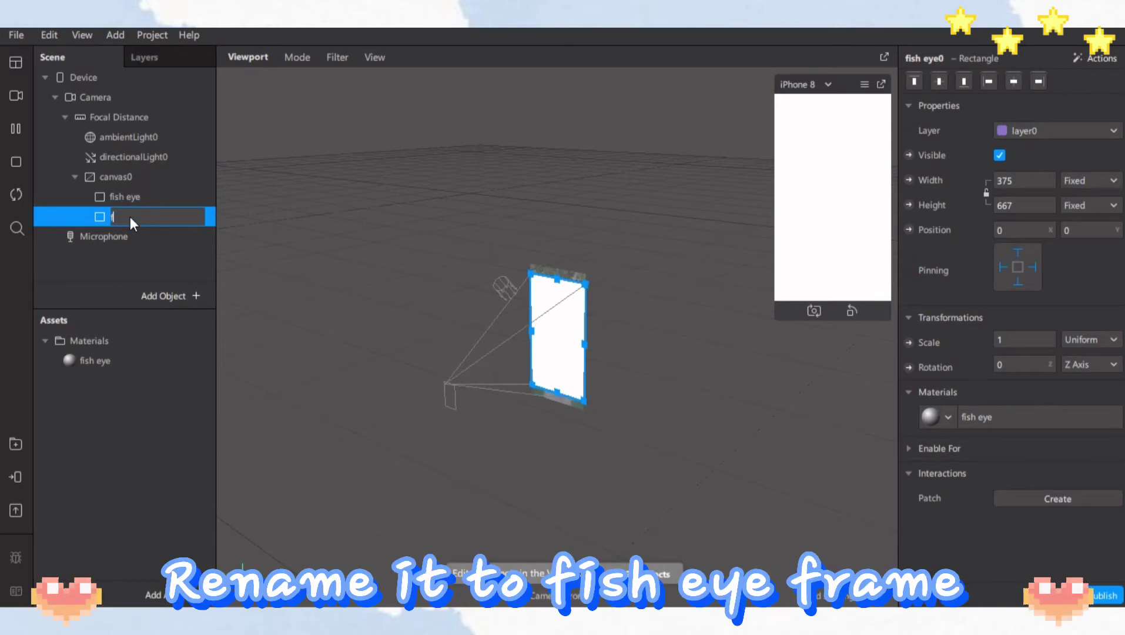
{"action": "type", "text": "ish eye fra"}
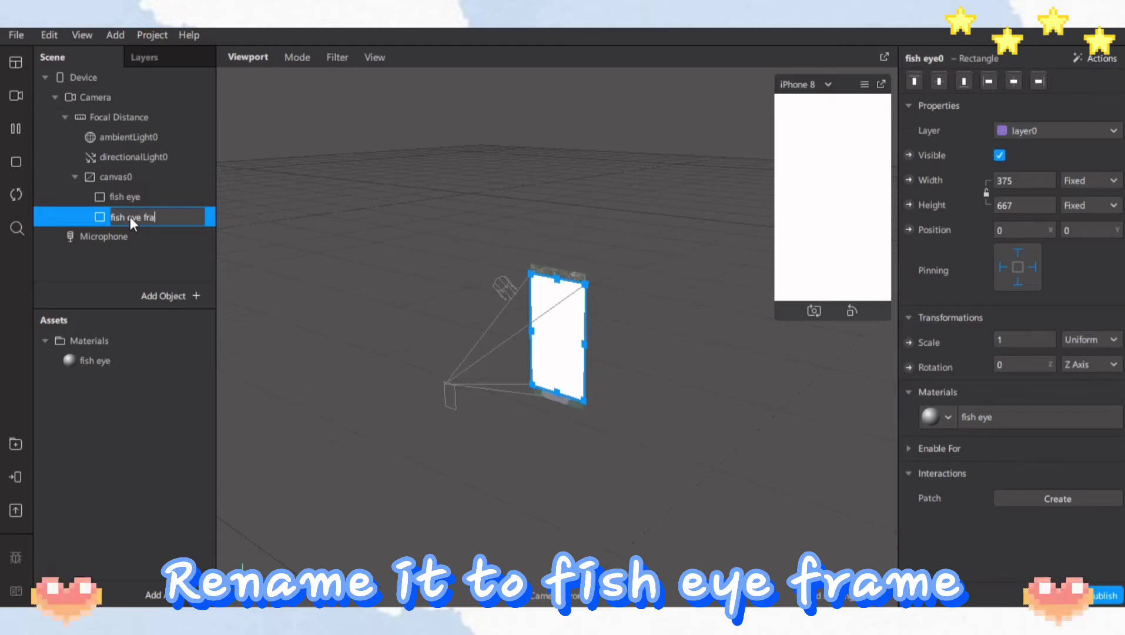
{"action": "type", "text": "me"}
{"action": "key", "text": "Return"}
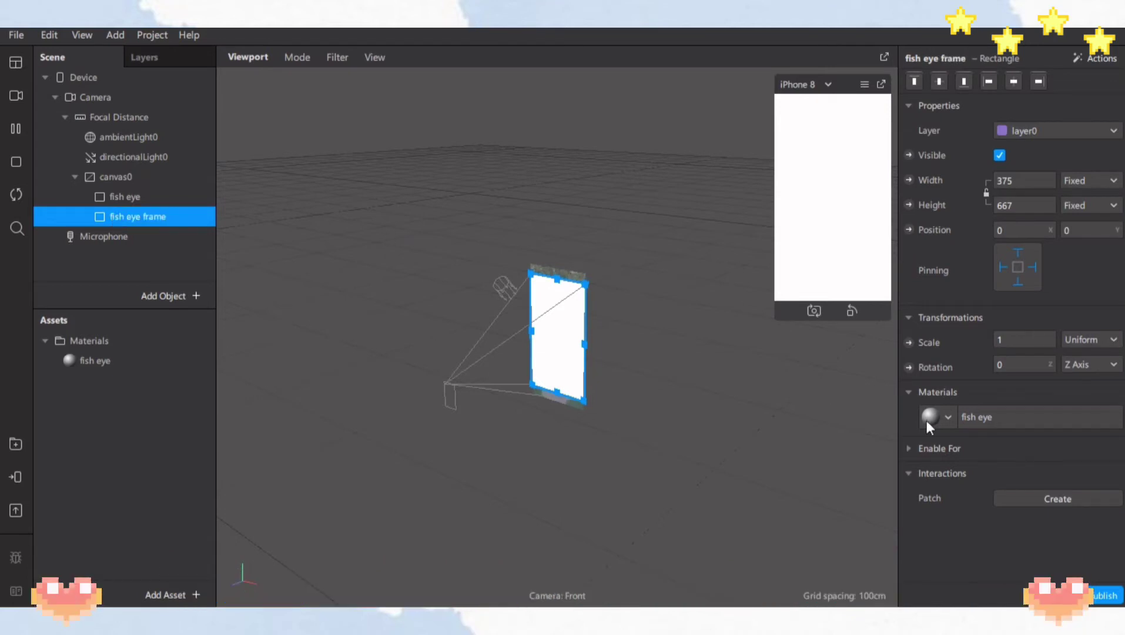
- Give the fish eye frame rectangle a new material of its own and rename that material fish eye frame
{"action": "left_click", "coordinate": [947, 417]}
{"action": "left_click", "coordinate": [962, 468]}
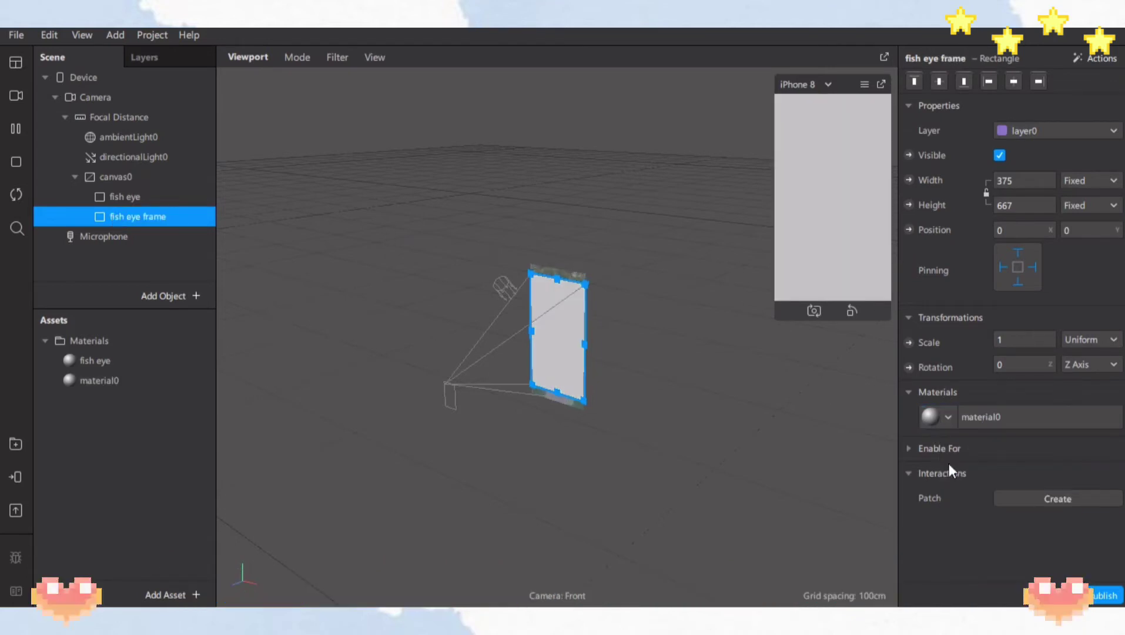
{"action": "double_click", "coordinate": [151, 382]}
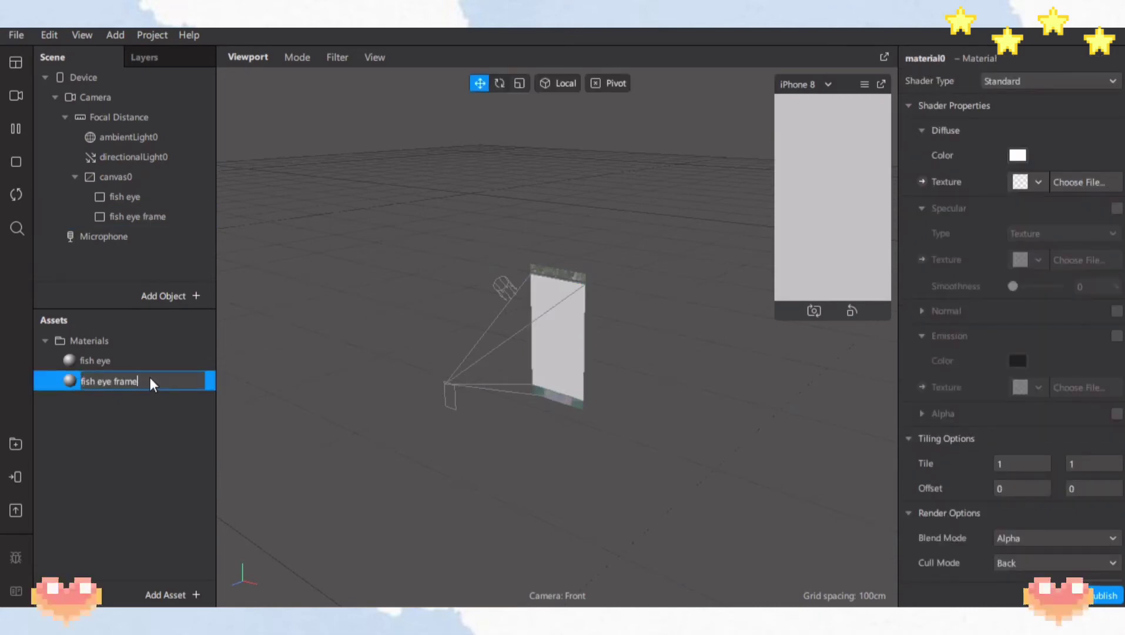
{"action": "key", "text": "Return"}
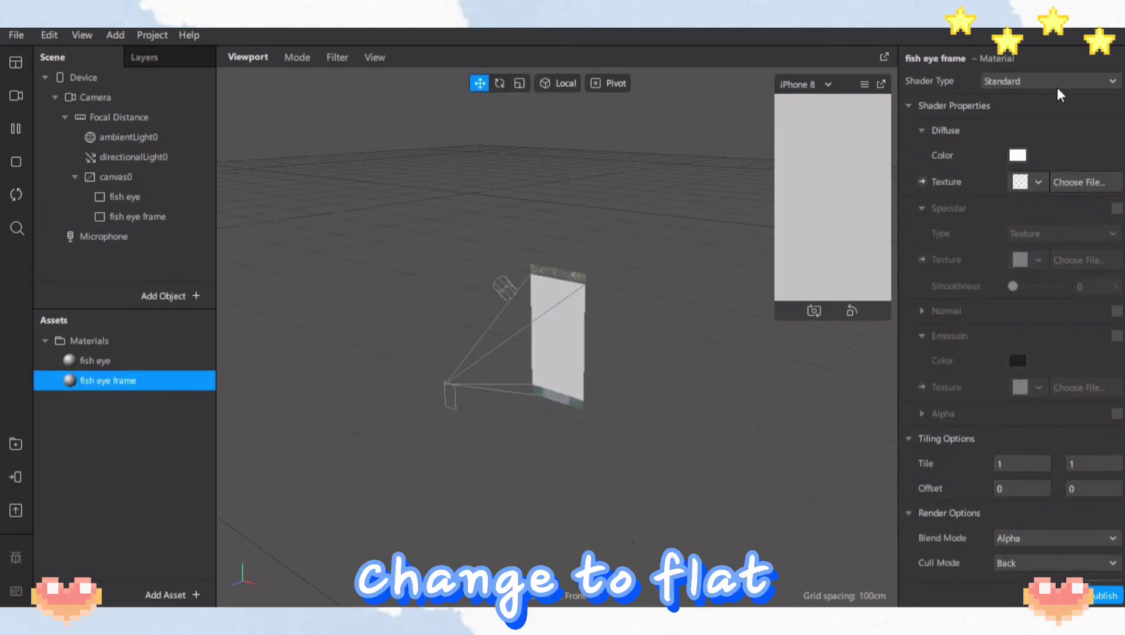
- Set the fish eye frame material's shader type to Flat and import Fish Eye Frame.png as its diffuse texture
{"action": "left_click", "coordinate": [1041, 82]}
{"action": "left_click", "coordinate": [1006, 84]}
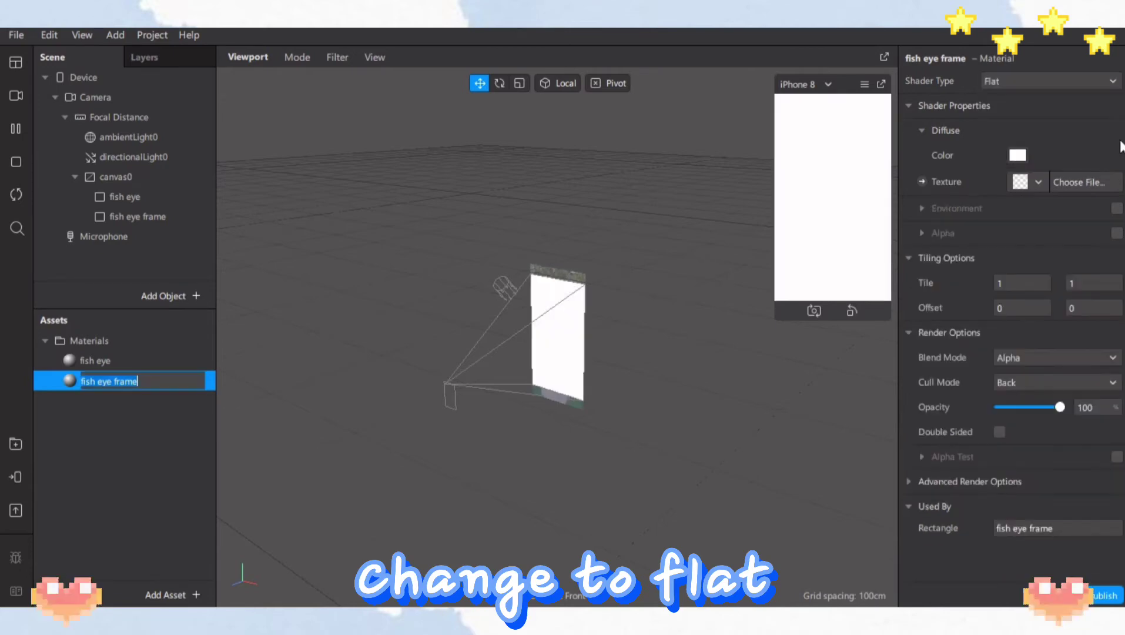
{"action": "left_click", "coordinate": [1034, 182]}
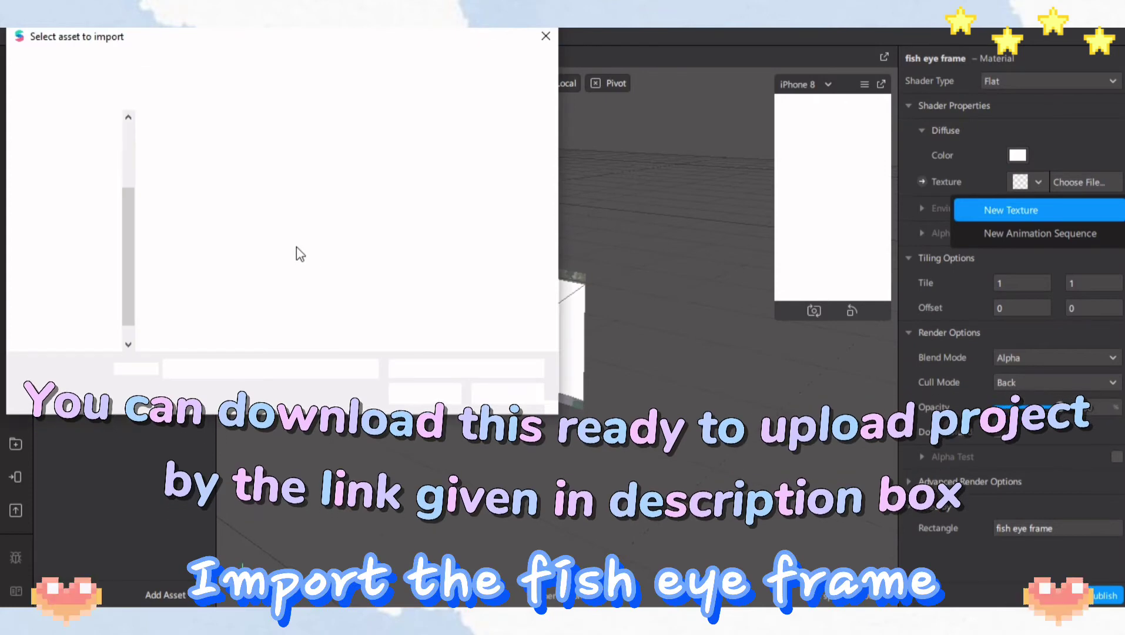
{"action": "left_click", "coordinate": [185, 264]}
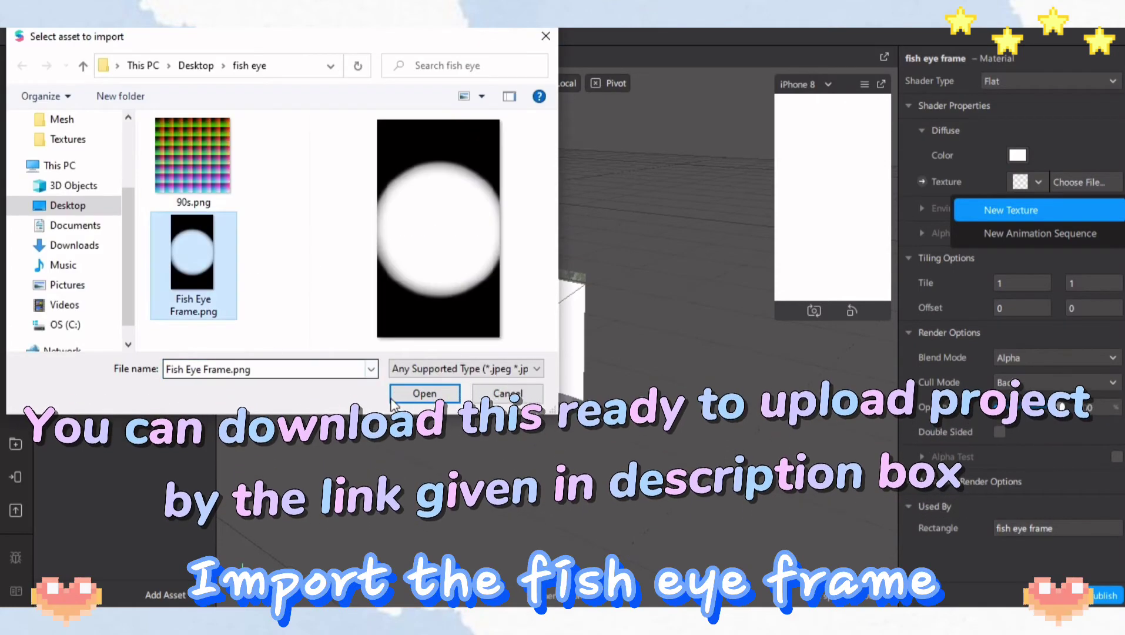
{"action": "left_click", "coordinate": [423, 392]}
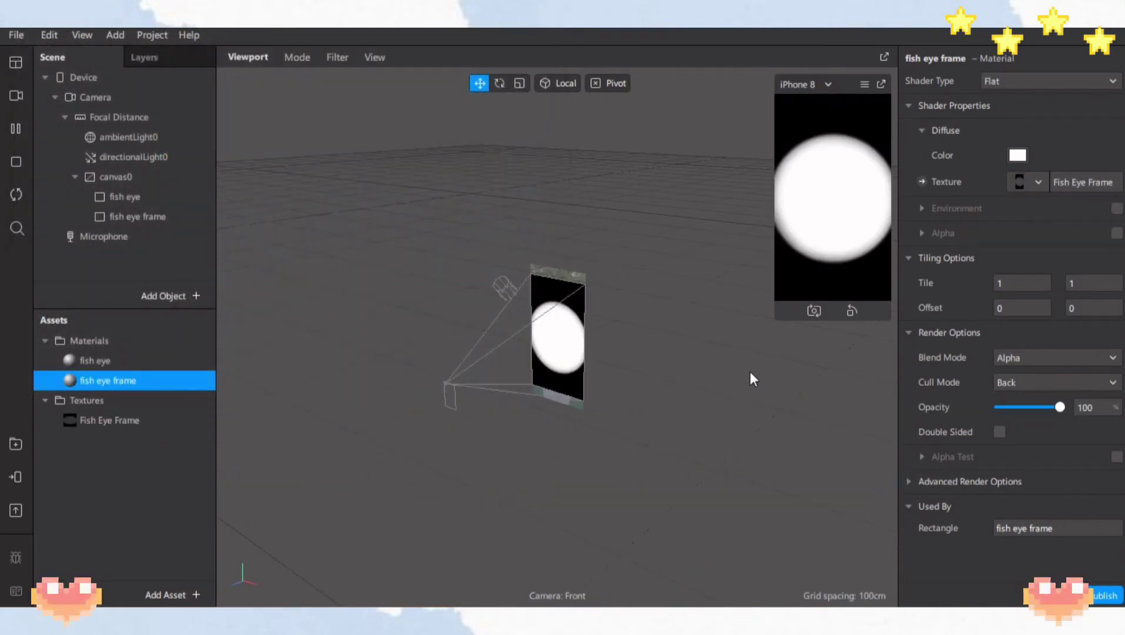
- Turn off depth testing and depth writing in the fish eye frame material's advanced render options
{"action": "left_click", "coordinate": [908, 482]}
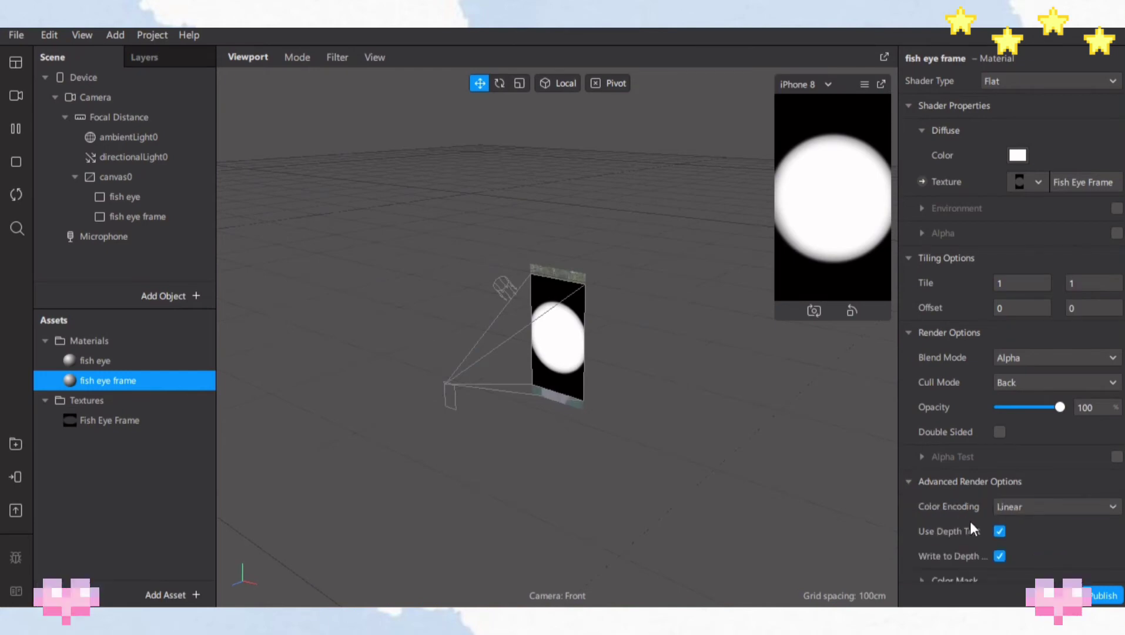
{"action": "left_click", "coordinate": [1000, 531]}
{"action": "left_click", "coordinate": [1000, 557]}
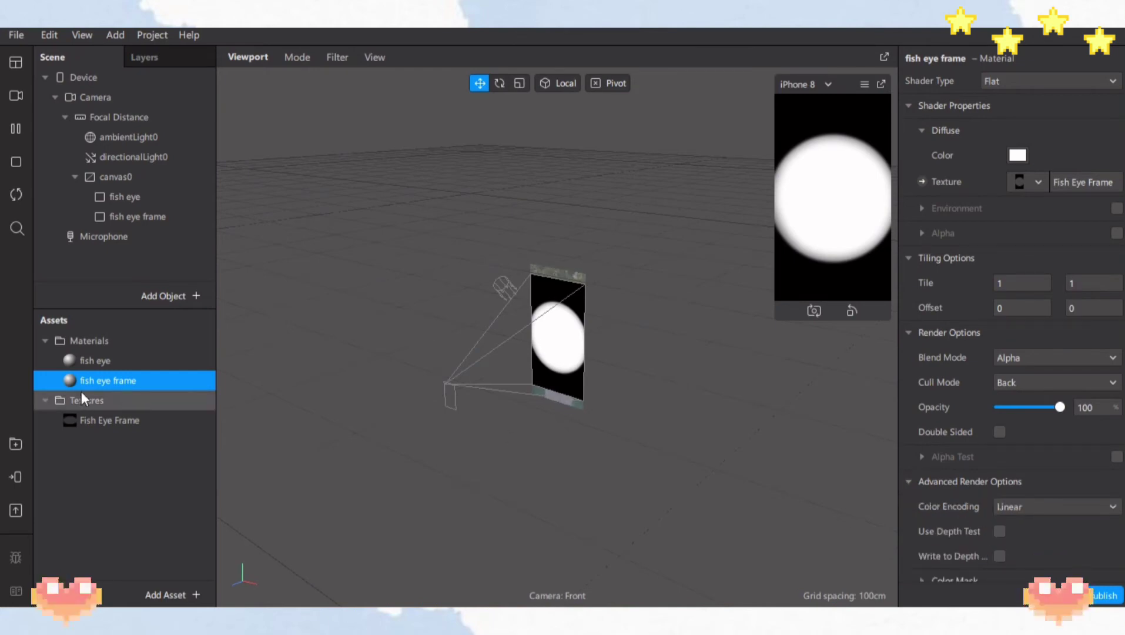
- Create a diffuse texture patch for the fish eye material and move it to the far end of the patch graph
{"action": "double_click", "coordinate": [133, 361]}
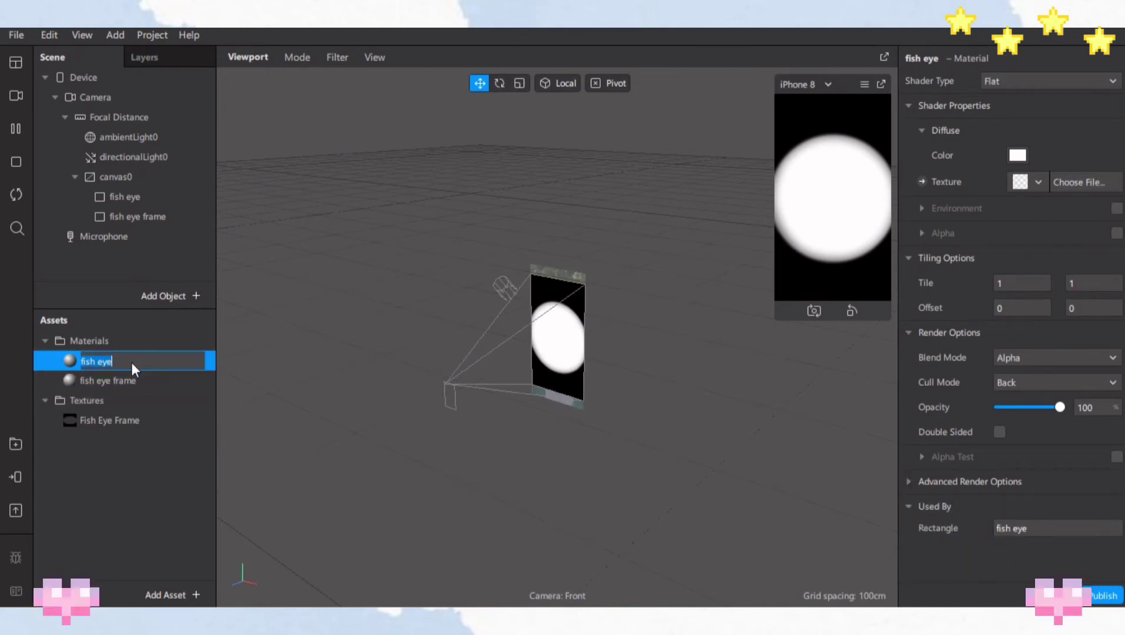
{"action": "left_click", "coordinate": [923, 182]}
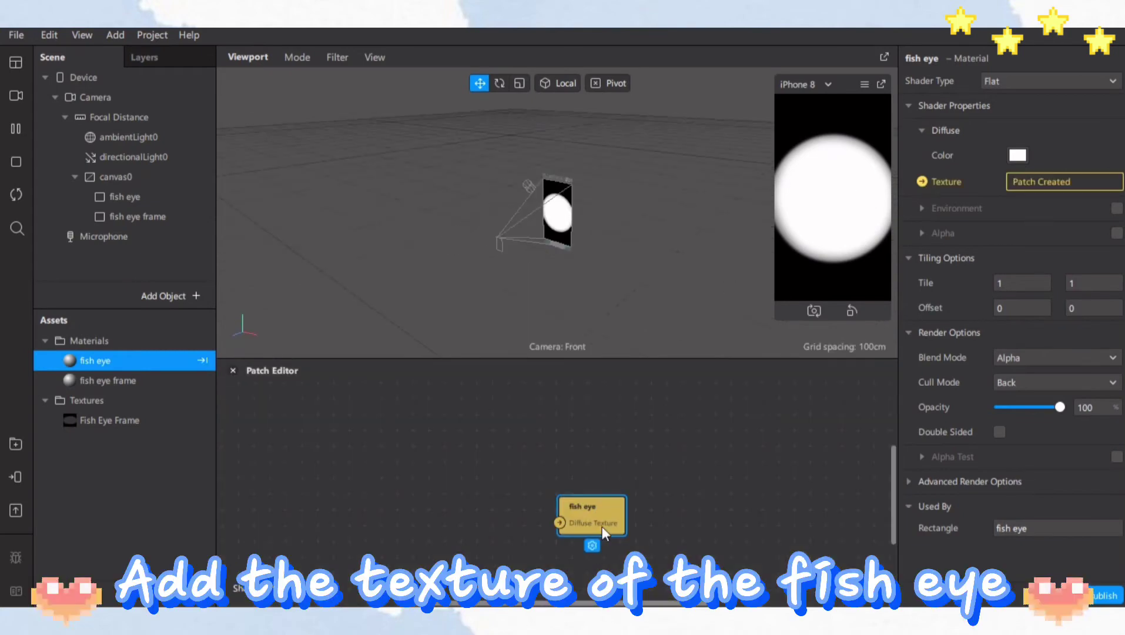
{"action": "left_click_drag", "start_coordinate": [602, 527], "coordinate": [794, 443]}
{"action": "left_click", "coordinate": [548, 469]}
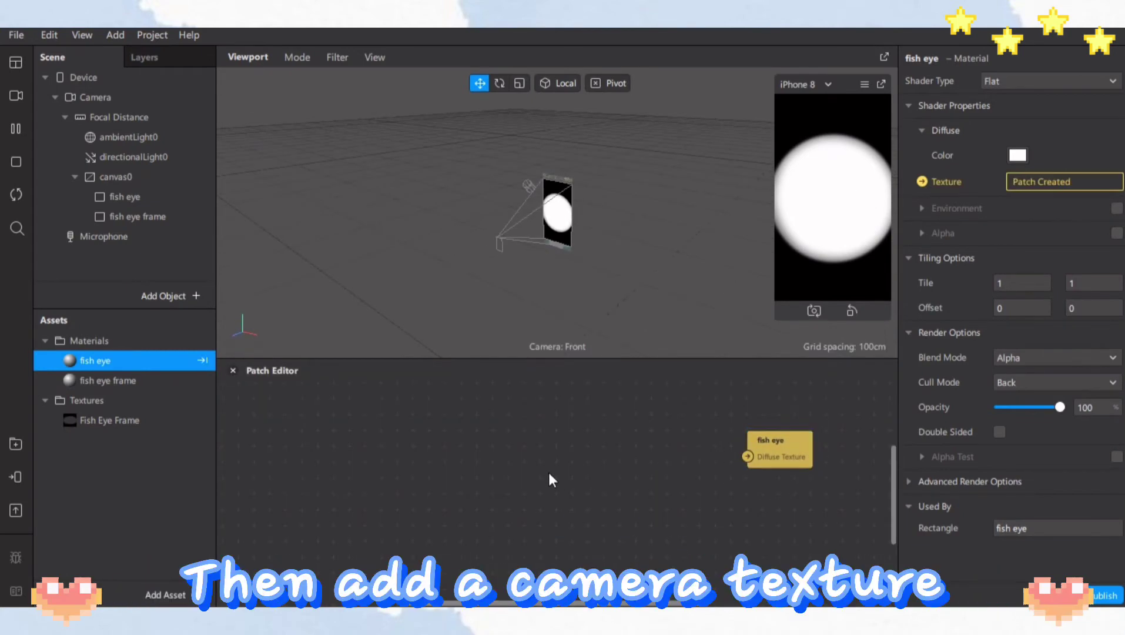
- Extract a texture from the Camera and place that camera texture in the patch graph
{"action": "left_click", "coordinate": [165, 97]}
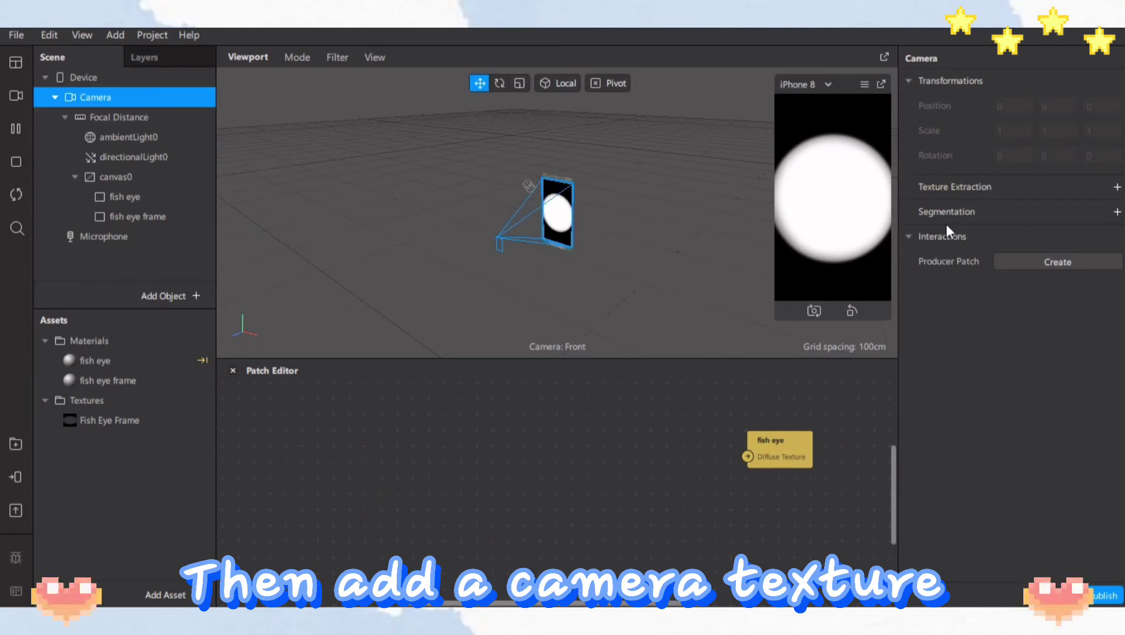
{"action": "left_click", "coordinate": [1117, 187]}
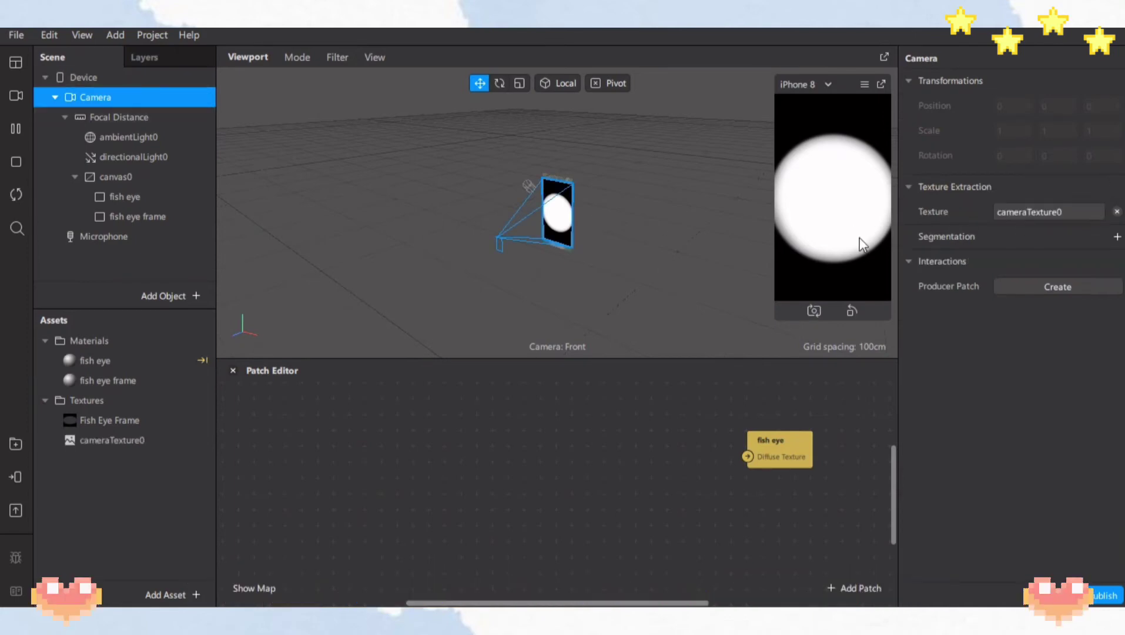
{"action": "left_click_drag", "start_coordinate": [95, 442], "coordinate": [304, 456]}
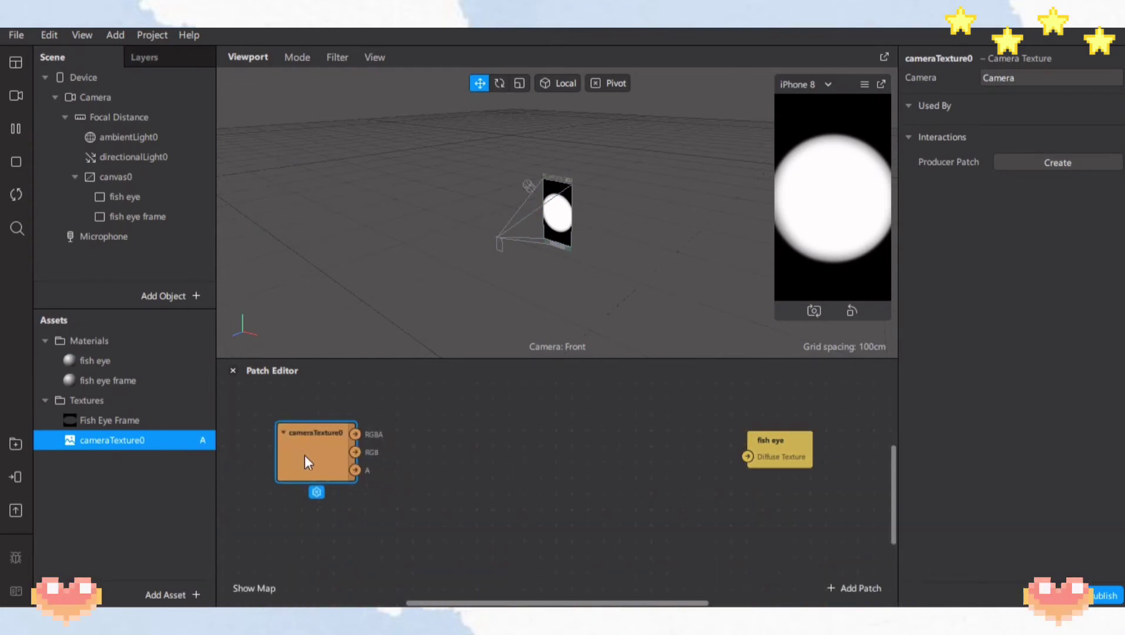
- Import the patch assets Fish Eye.arp and Sharpness.arp from the computer
{"action": "left_click", "coordinate": [173, 593]}
{"action": "mouse_move", "coordinate": [251, 364]}
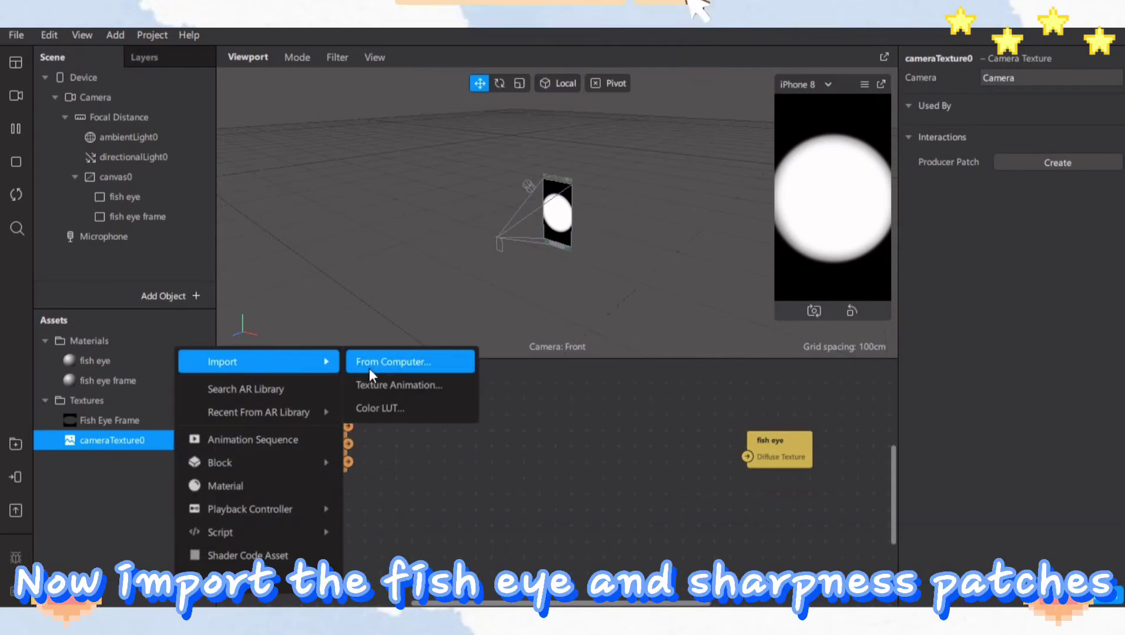
{"action": "left_click", "coordinate": [369, 362]}
{"action": "scroll", "coordinate": [219, 302], "scroll_direction": "down", "scroll_amount": 3}
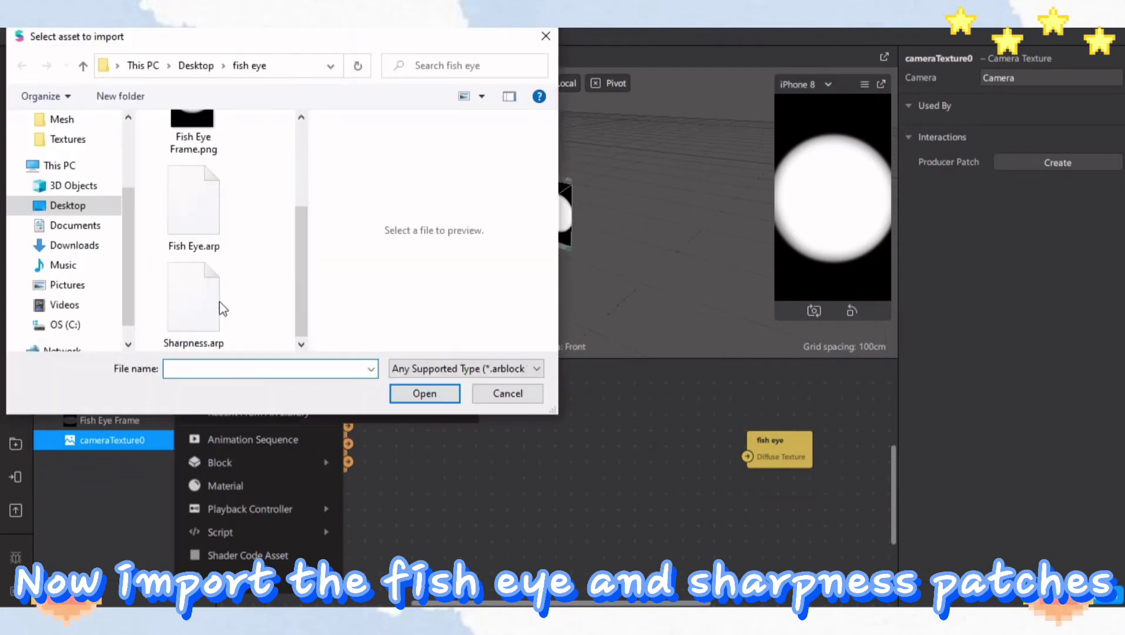
{"action": "left_click_drag", "start_coordinate": [250, 239], "coordinate": [150, 315]}
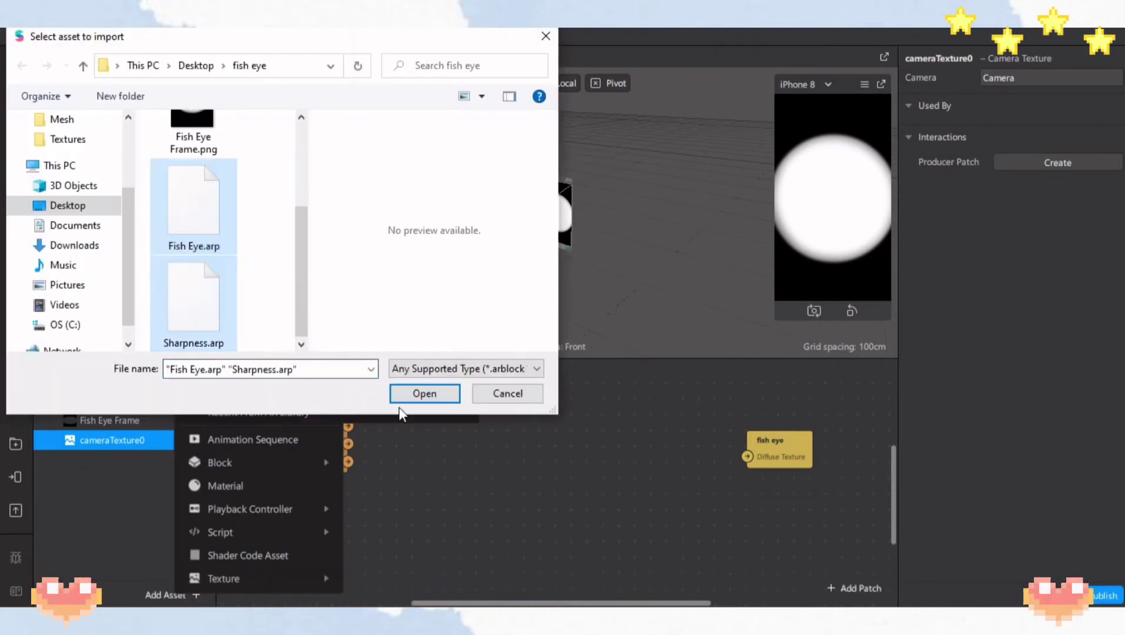
{"action": "left_click", "coordinate": [444, 392]}
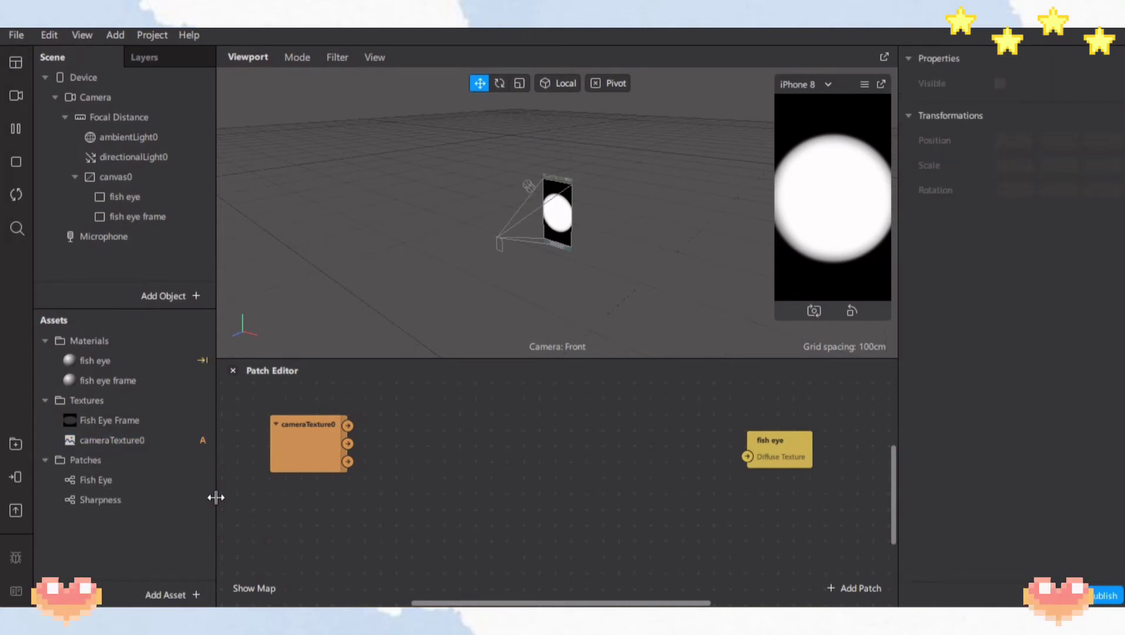
- Place the Fish Eye and Sharpness patches in the graph and arrange them between the camera texture and fish eye material patches
{"action": "left_click", "coordinate": [189, 484]}
{"action": "left_click", "coordinate": [184, 501], "text": "shift"}
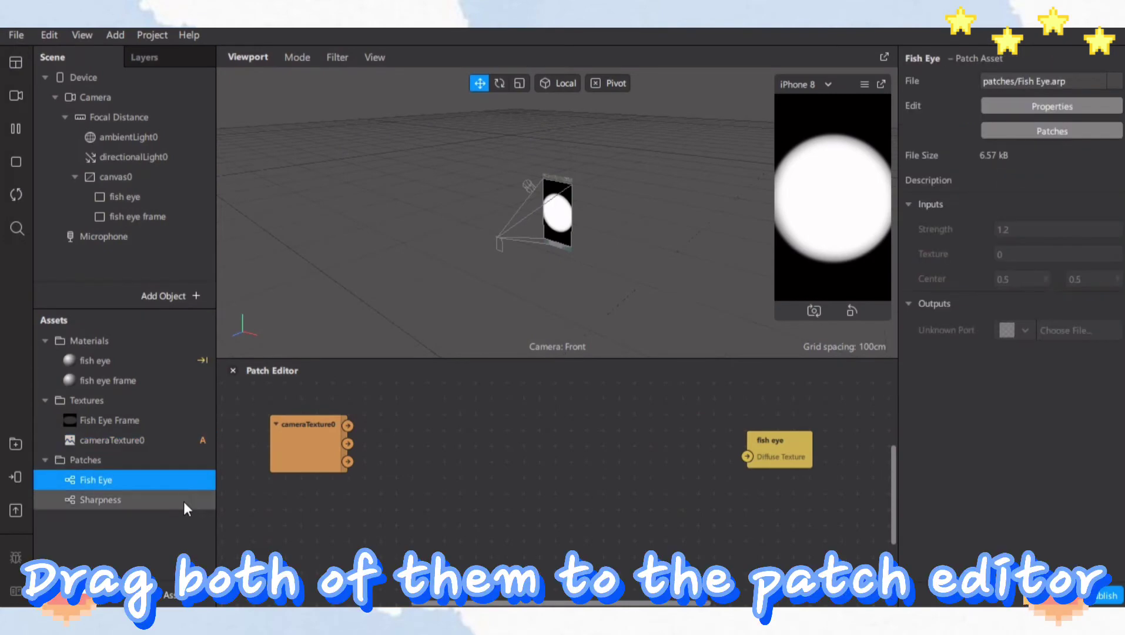
{"action": "left_click_drag", "start_coordinate": [100, 493], "coordinate": [433, 469]}
{"action": "left_click_drag", "start_coordinate": [535, 481], "coordinate": [643, 450]}
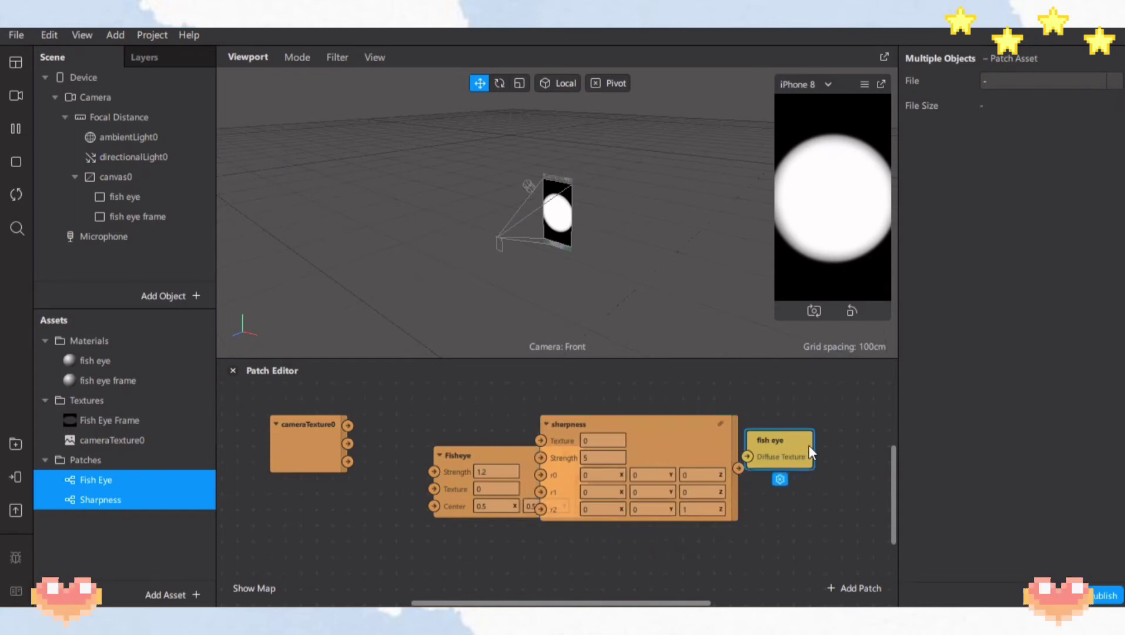
{"action": "left_click_drag", "start_coordinate": [847, 462], "coordinate": [868, 462]}
{"action": "left_click_drag", "start_coordinate": [730, 456], "coordinate": [753, 445]}
{"action": "left_click_drag", "start_coordinate": [552, 480], "coordinate": [494, 456]}
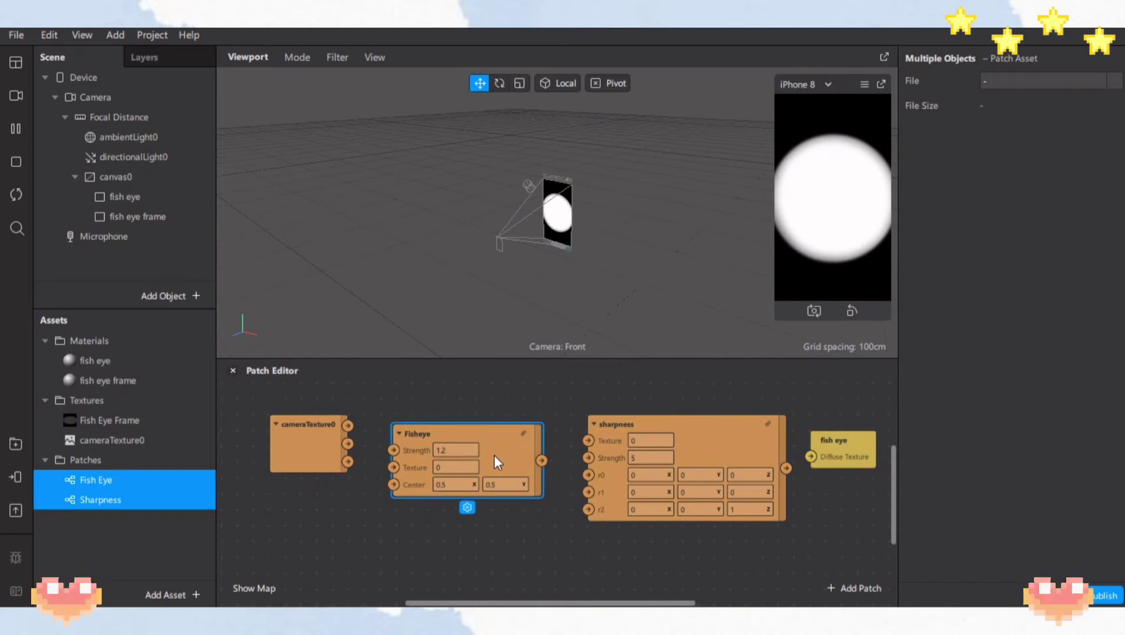
- Link the camera texture's RGBA output through the Fisheye and sharpness texture inputs into the fish eye material's Diffuse Texture
{"action": "left_click_drag", "start_coordinate": [348, 425], "coordinate": [398, 473]}
{"action": "left_click", "coordinate": [301, 451]}
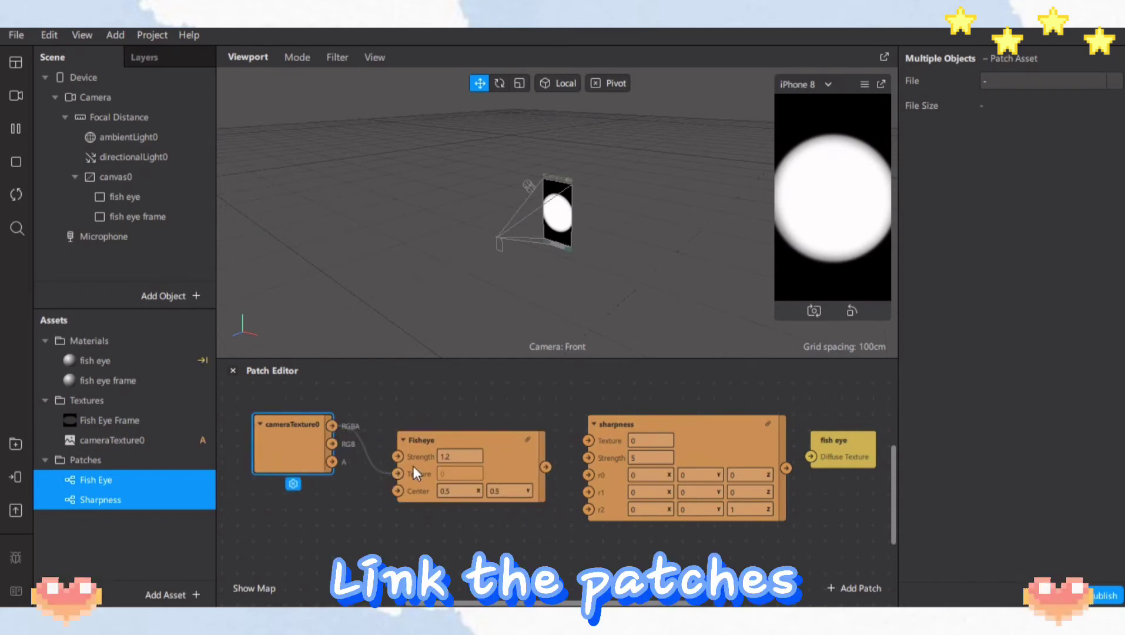
{"action": "left_click_drag", "start_coordinate": [501, 475], "coordinate": [469, 459]}
{"action": "left_click_drag", "start_coordinate": [682, 445], "coordinate": [649, 428]}
{"action": "left_click_drag", "start_coordinate": [822, 455], "coordinate": [805, 456]}
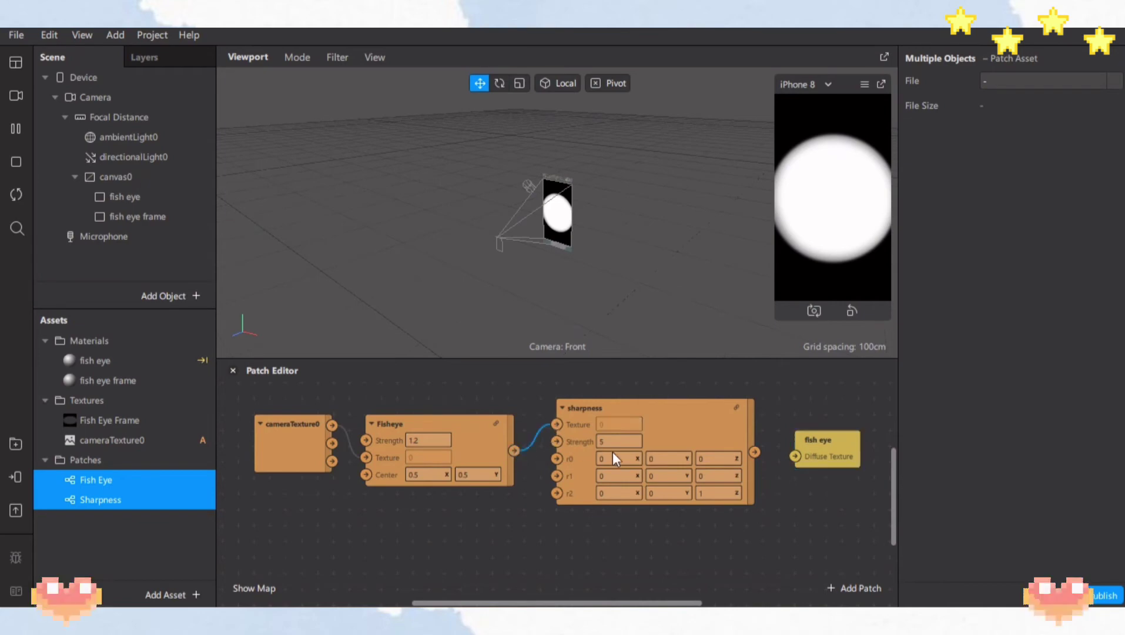
{"action": "left_click_drag", "start_coordinate": [799, 466], "coordinate": [798, 458]}
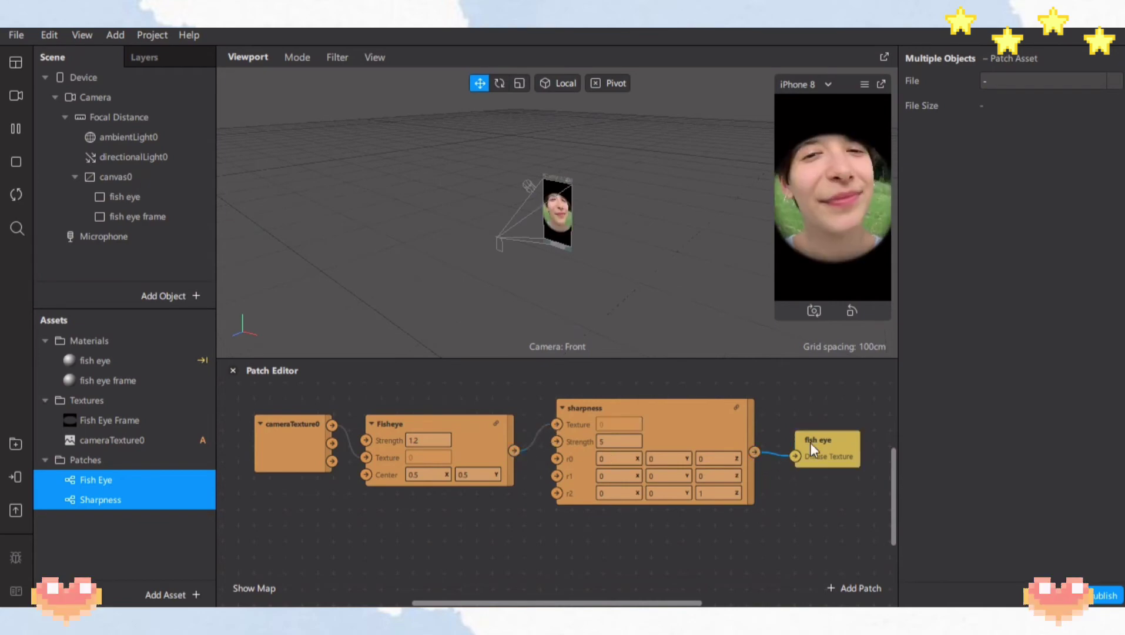
- Undock the device preview and enlarge it to inspect the fish eye effect
{"action": "left_click", "coordinate": [881, 85]}
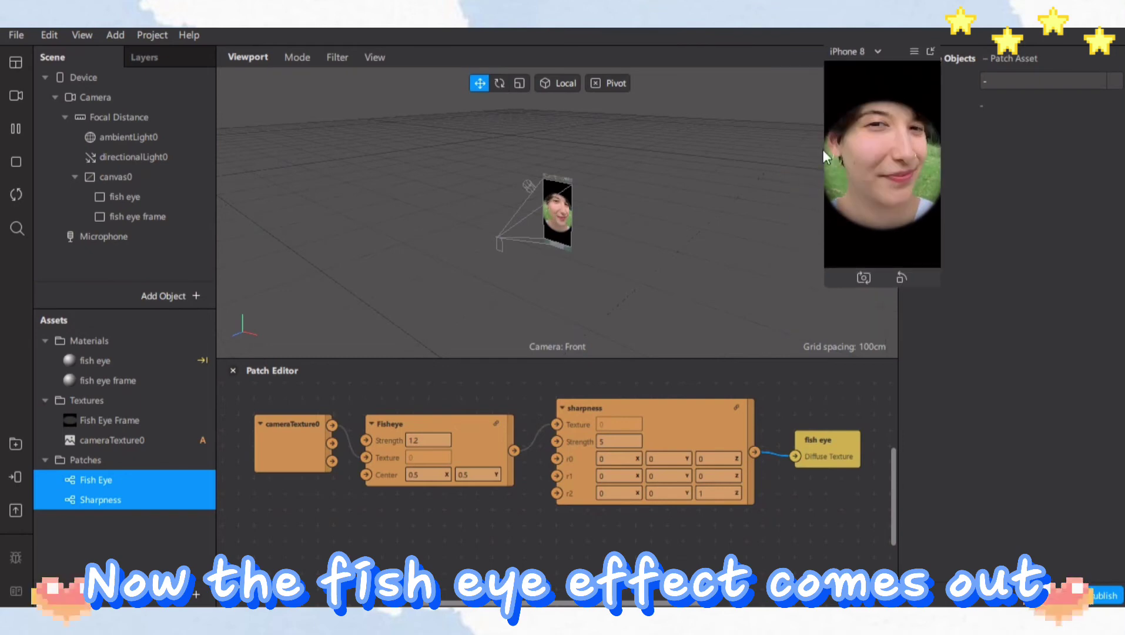
{"action": "left_click_drag", "start_coordinate": [824, 131], "coordinate": [726, 214]}
{"action": "mouse_move", "coordinate": [839, 53]}
{"action": "left_mouse_down"}
{"action": "mouse_move", "coordinate": [777, 115]}
{"action": "mouse_move", "coordinate": [866, 33]}
{"action": "mouse_move", "coordinate": [835, 40]}
{"action": "left_mouse_up"}
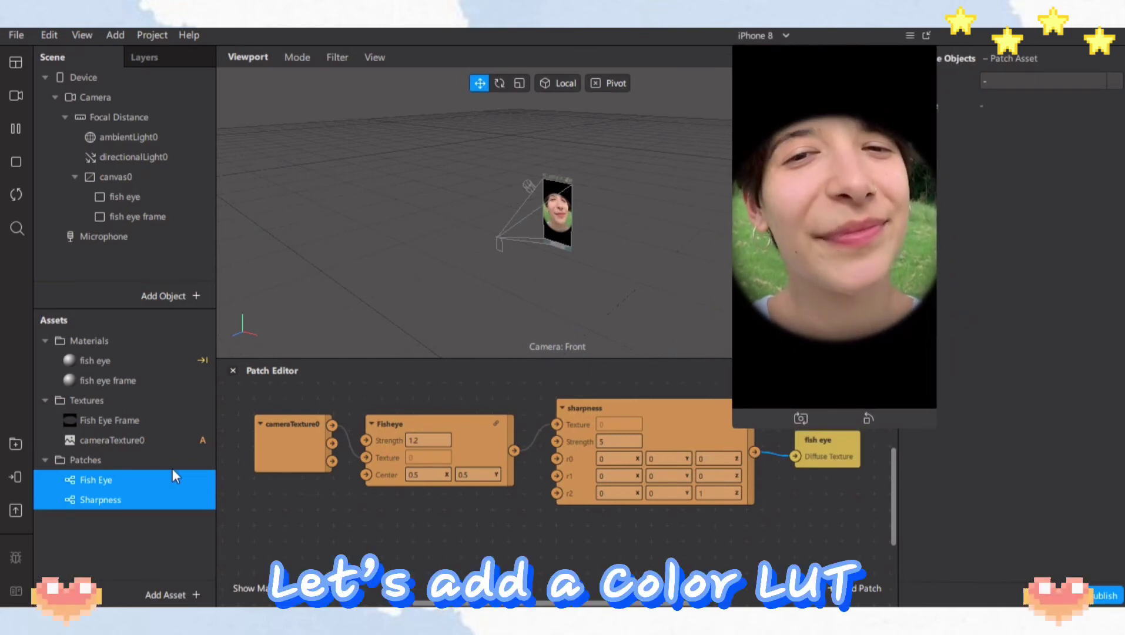
- Import 90s.png from the computer as a Color LUT
{"action": "left_click", "coordinate": [157, 597]}
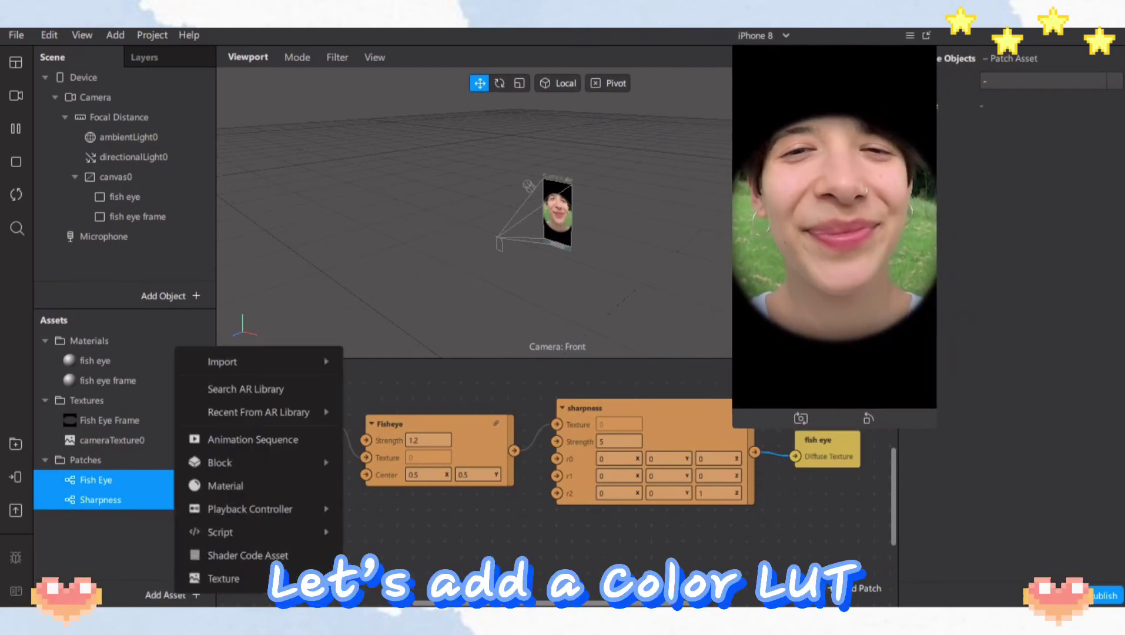
{"action": "mouse_move", "coordinate": [321, 361]}
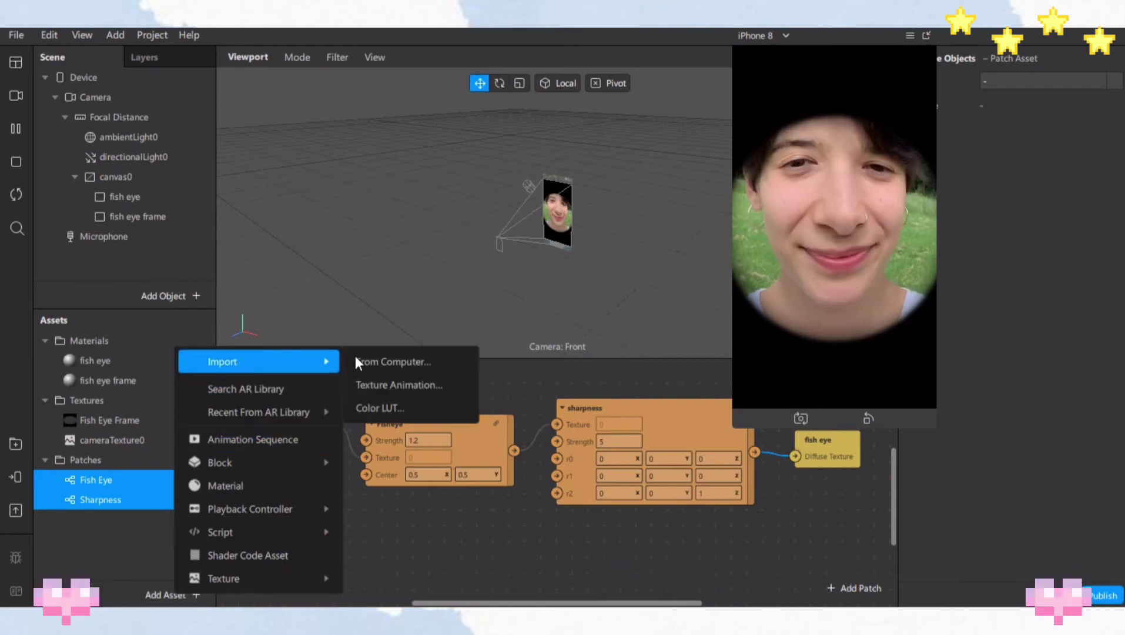
{"action": "left_click", "coordinate": [380, 405]}
{"action": "left_click", "coordinate": [215, 159]}
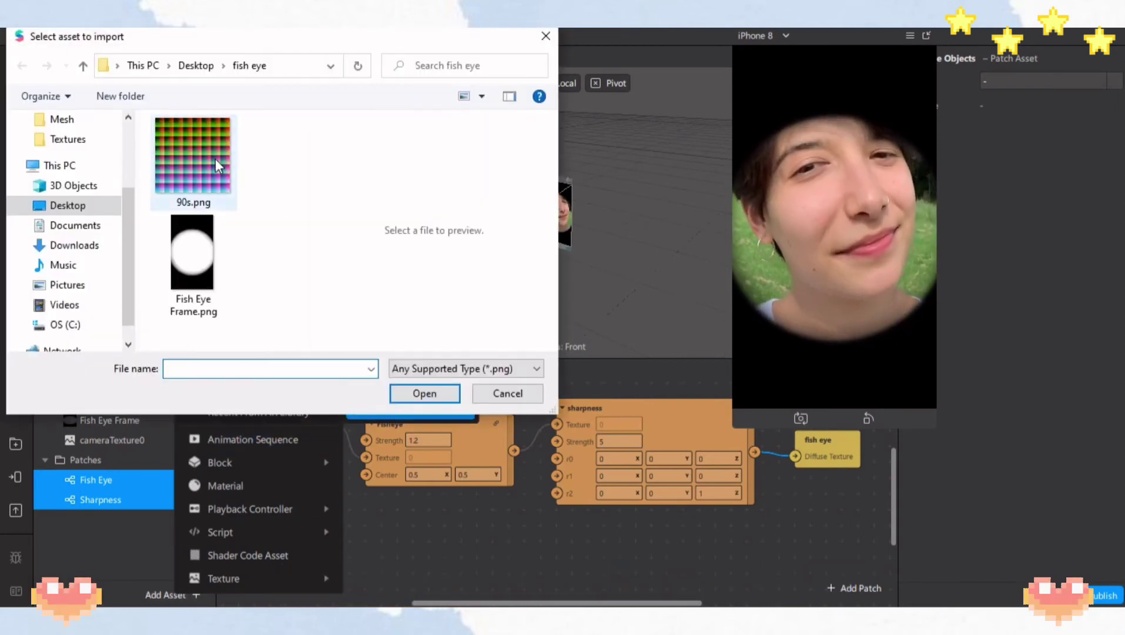
{"action": "left_click", "coordinate": [413, 399]}
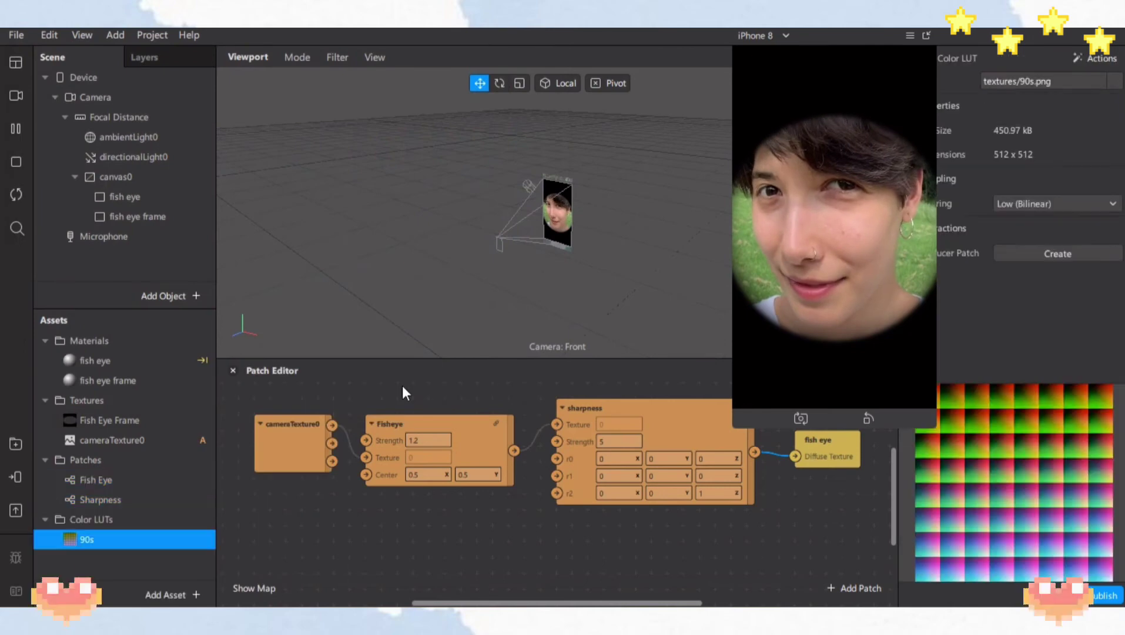
- Place the 90s Color LUT in the patch graph and arrange its patches below the fisheye chain, making the patch editor taller
{"action": "left_click_drag", "start_coordinate": [145, 540], "coordinate": [412, 552]}
{"action": "left_click_drag", "start_coordinate": [668, 525], "coordinate": [670, 556]}
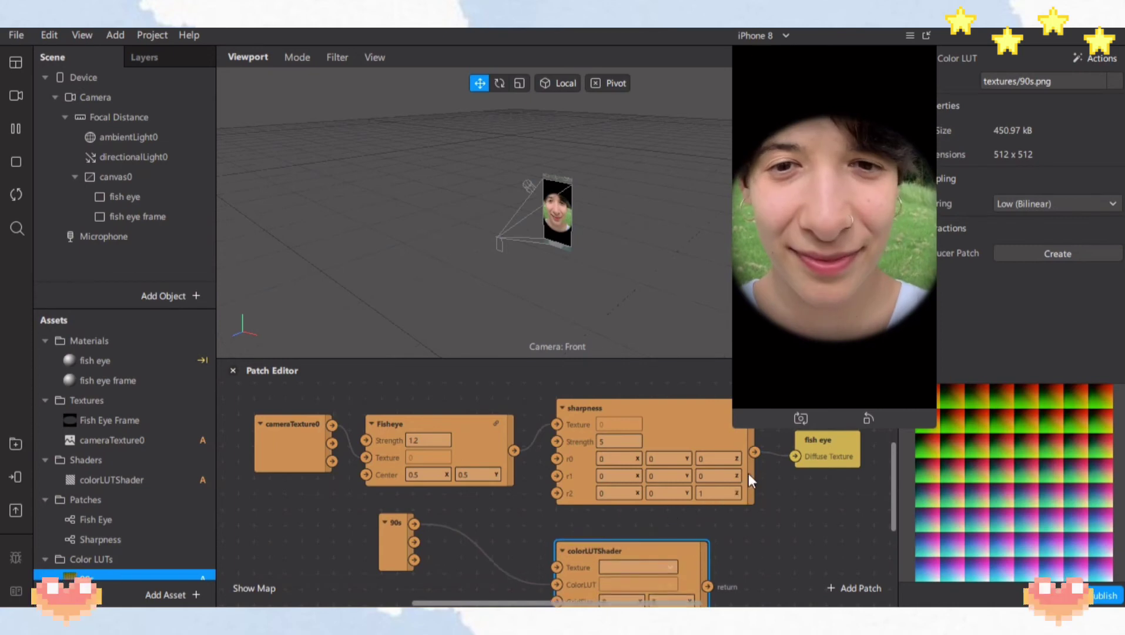
{"action": "left_click_drag", "start_coordinate": [400, 544], "coordinate": [449, 540]}
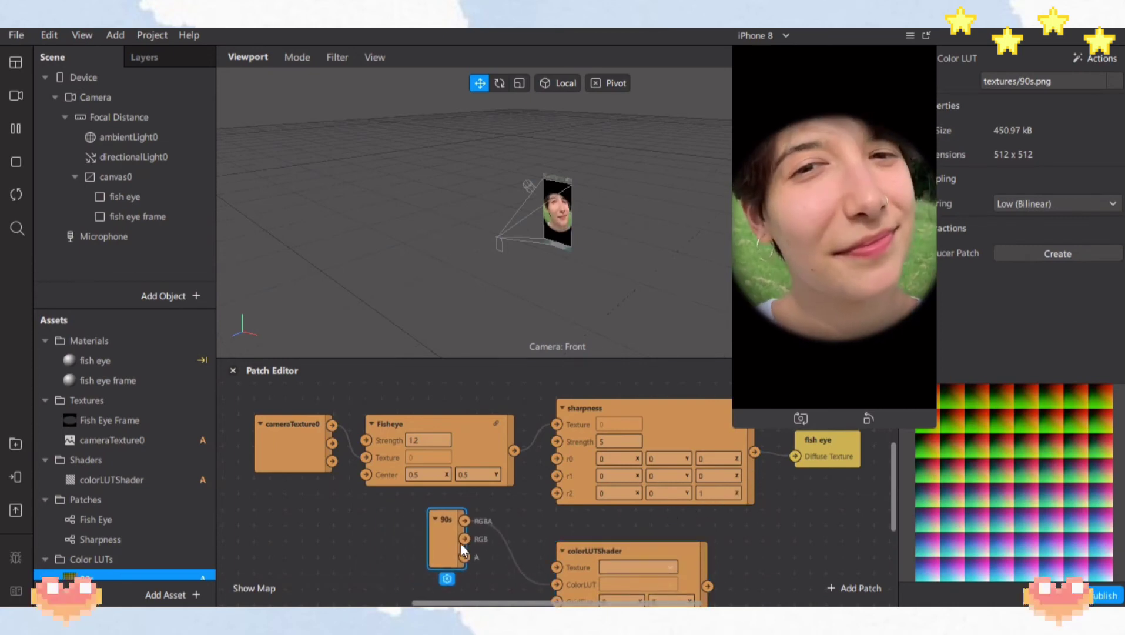
{"action": "left_click_drag", "start_coordinate": [540, 359], "coordinate": [540, 316]}
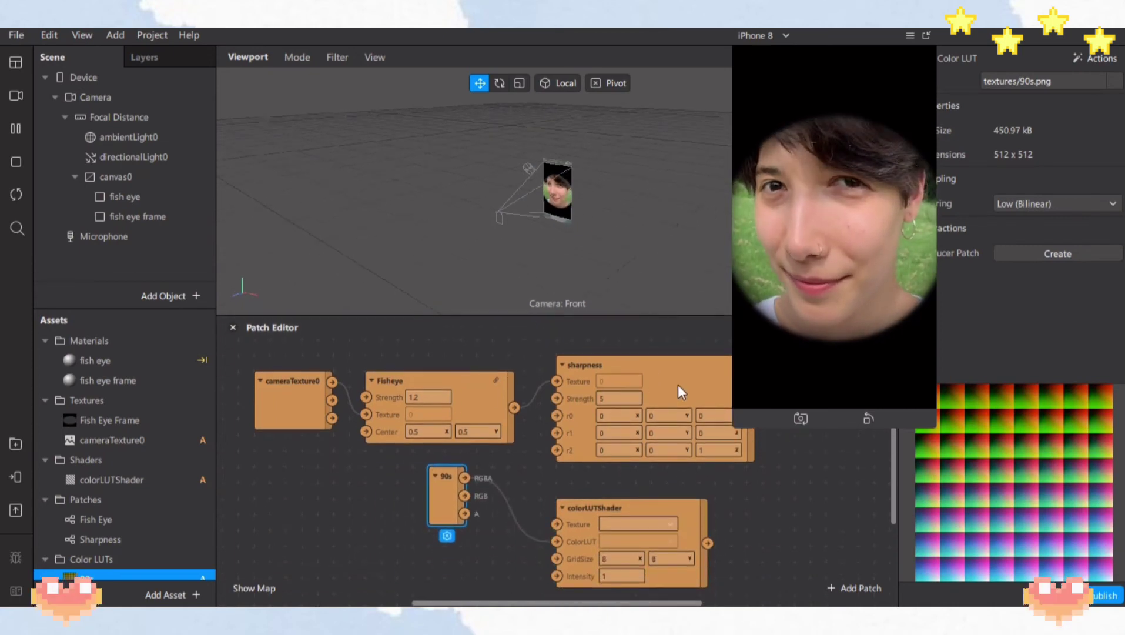
{"action": "left_click_drag", "start_coordinate": [678, 384], "coordinate": [646, 381]}
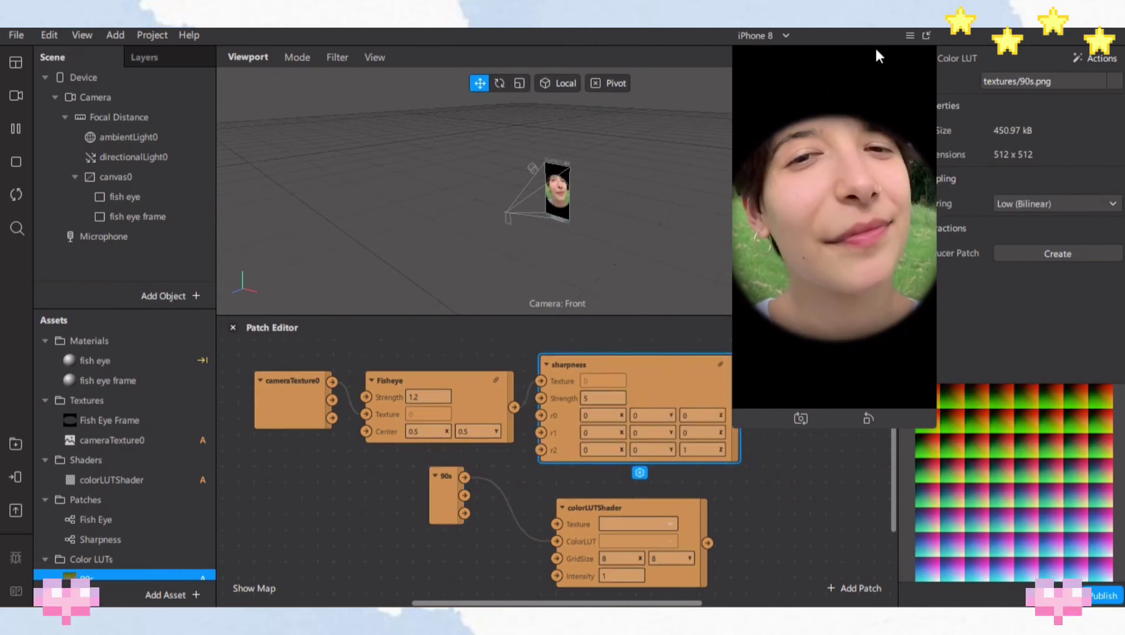
- Redock the preview and route the sharpness output through colorLUTShader's Texture input into the fish eye material's Diffuse Texture
{"action": "left_click", "coordinate": [926, 35]}
{"action": "left_click_drag", "start_coordinate": [740, 409], "coordinate": [555, 520]}
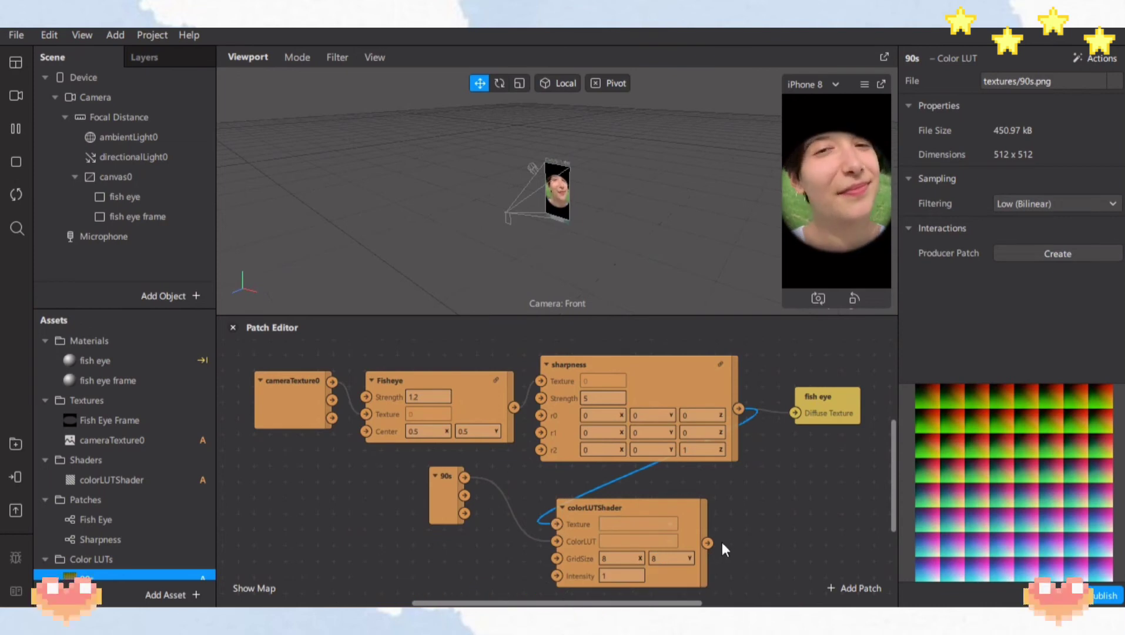
{"action": "left_click_drag", "start_coordinate": [709, 542], "coordinate": [794, 413]}
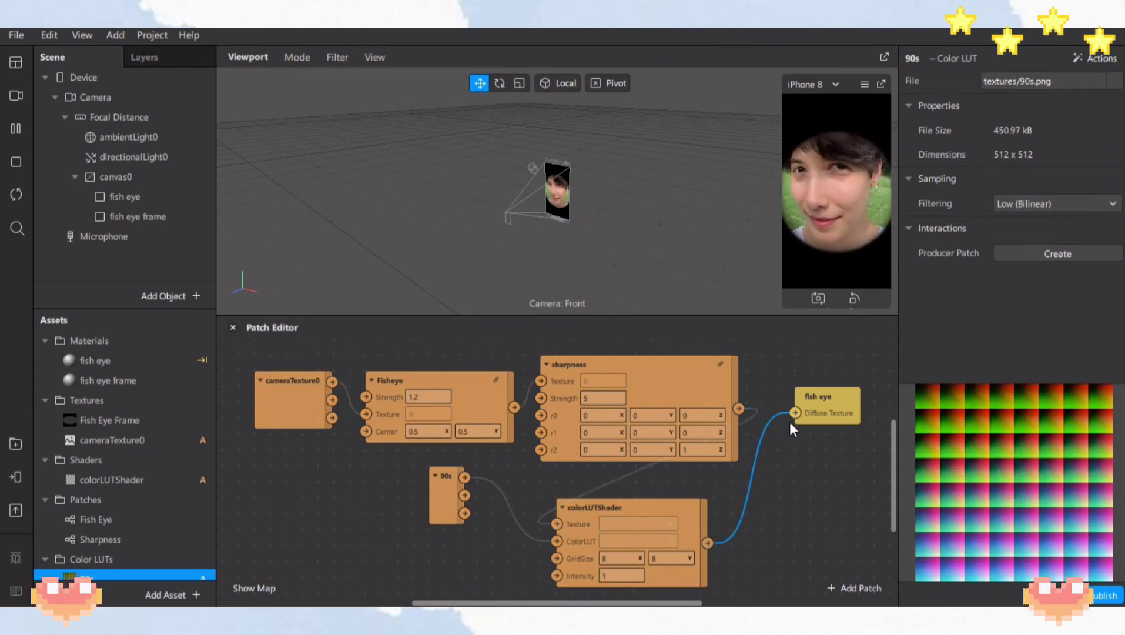
- Undock the device preview and place the floating window where the sharpness patch's values remain accessible
{"action": "left_click", "coordinate": [881, 84]}
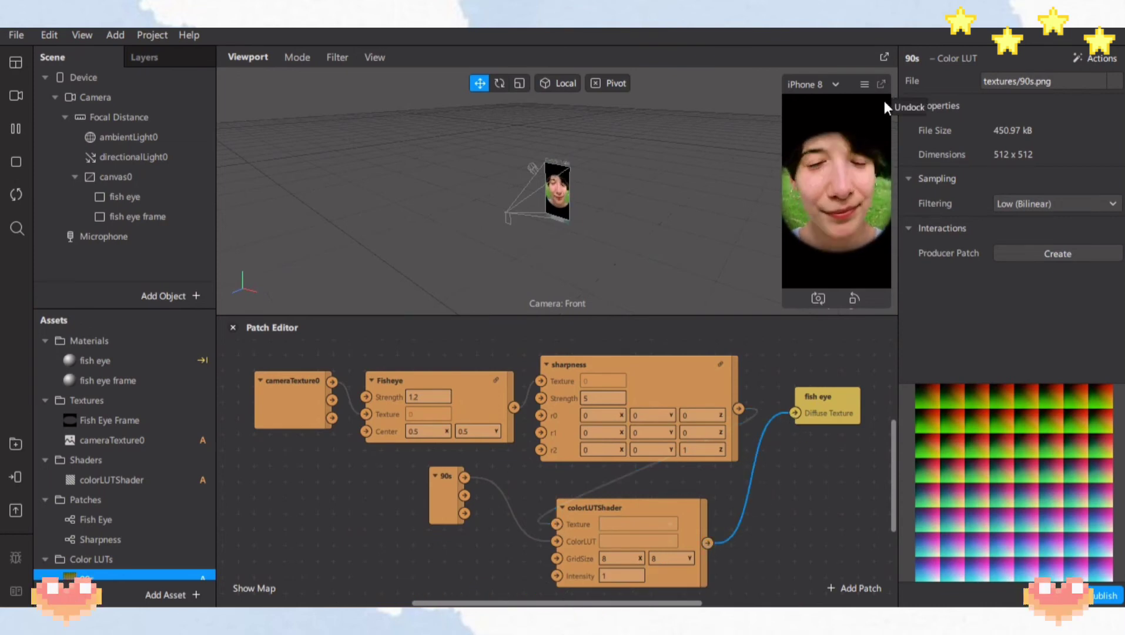
{"action": "left_click_drag", "start_coordinate": [746, 182], "coordinate": [746, 182]}
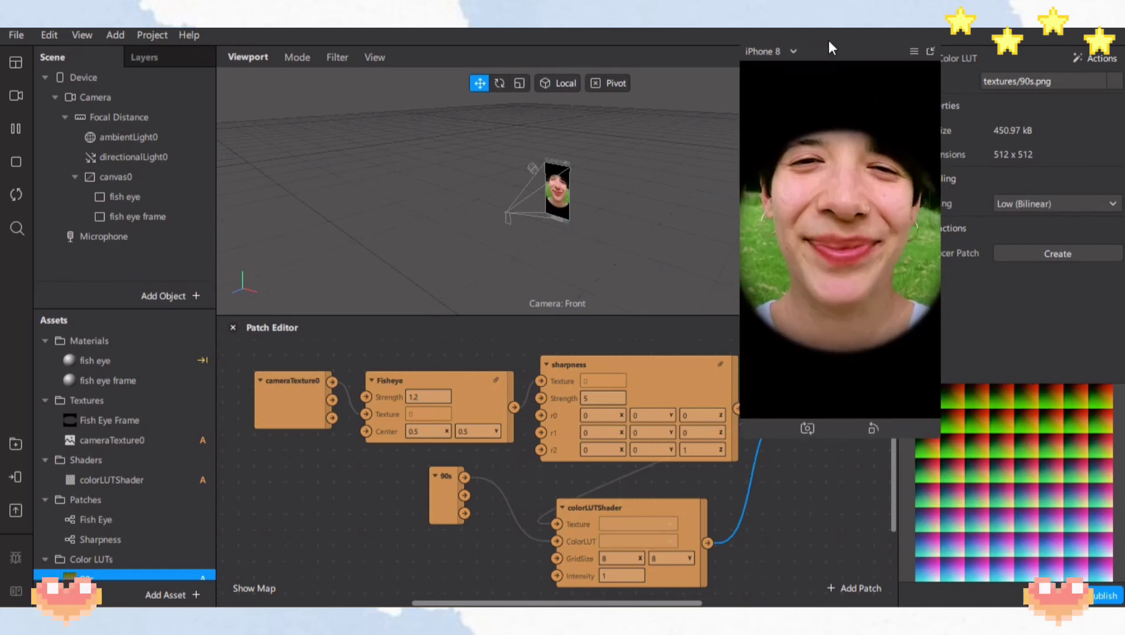
{"action": "left_click_drag", "start_coordinate": [829, 39], "coordinate": [854, 141]}
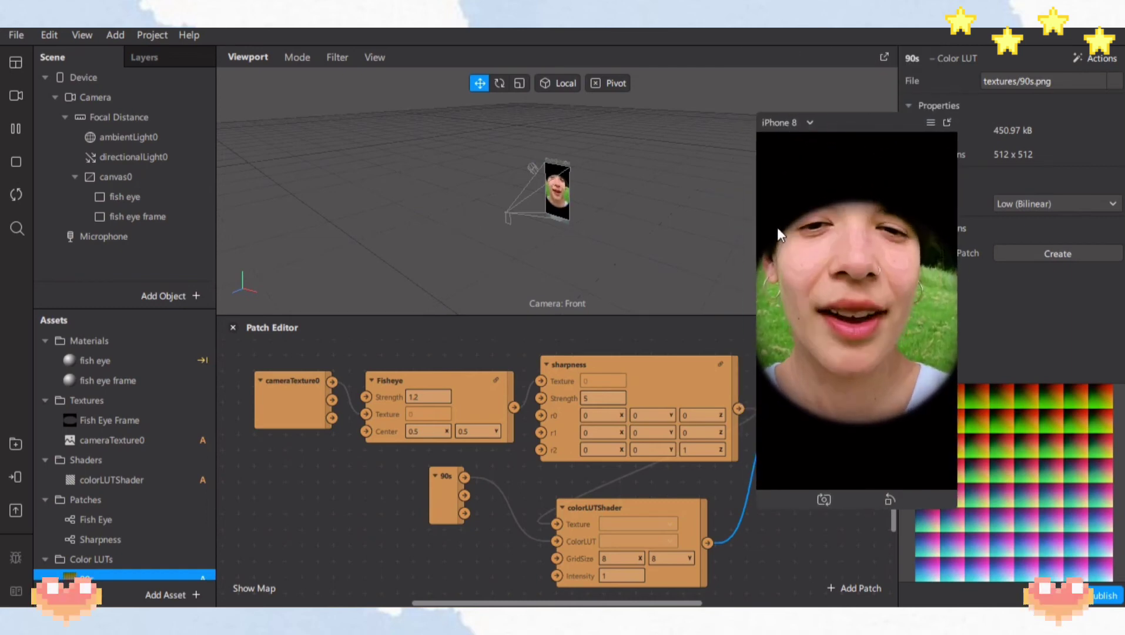
- Try a Strength of 2 on the sharpness patch, then settle on a Strength of 1
{"action": "left_click", "coordinate": [603, 398]}
{"action": "type", "text": "2"}
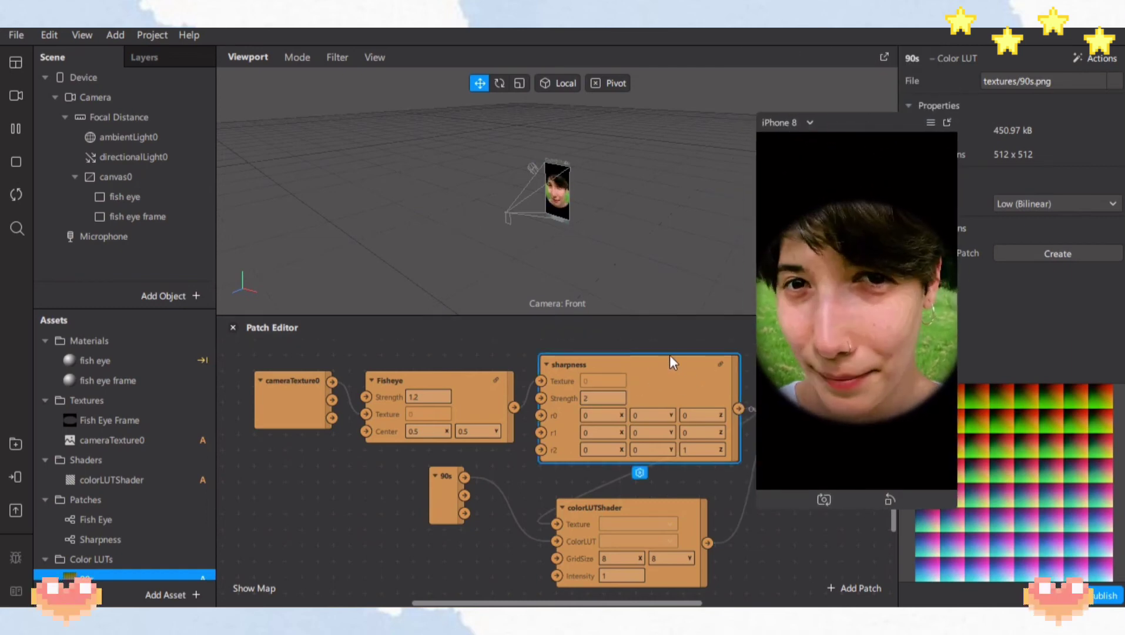
{"action": "key", "text": "BackSpace"}
{"action": "type", "text": "1"}
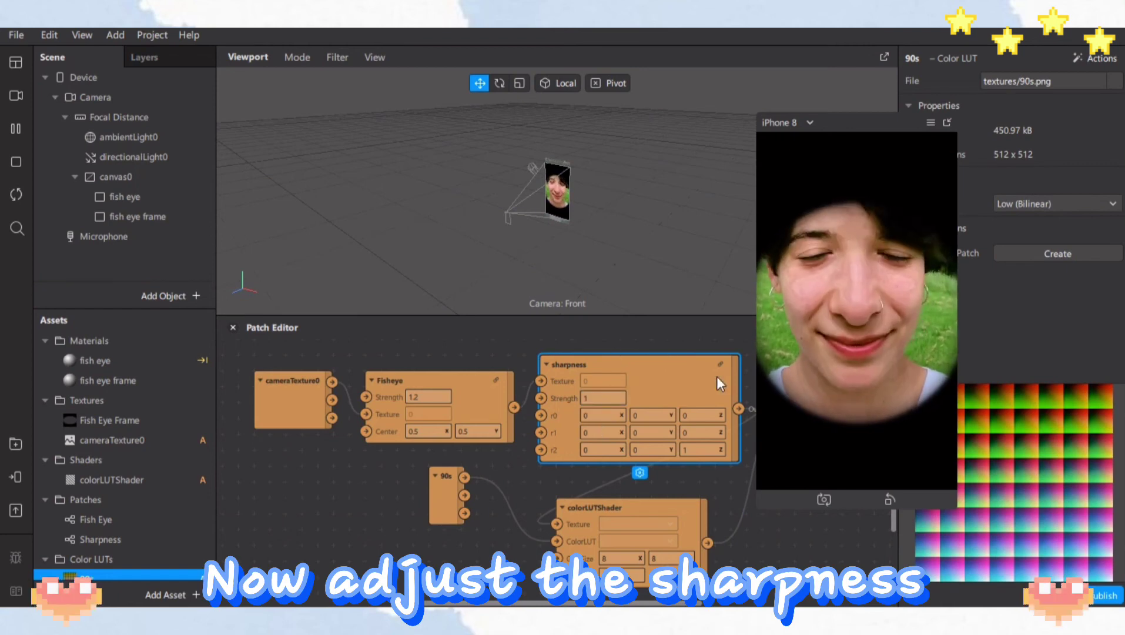
- Set the sharpness patch's r0 X, Y and Z values to 1 each
{"action": "key", "text": "Tab"}
{"action": "type", "text": "1"}
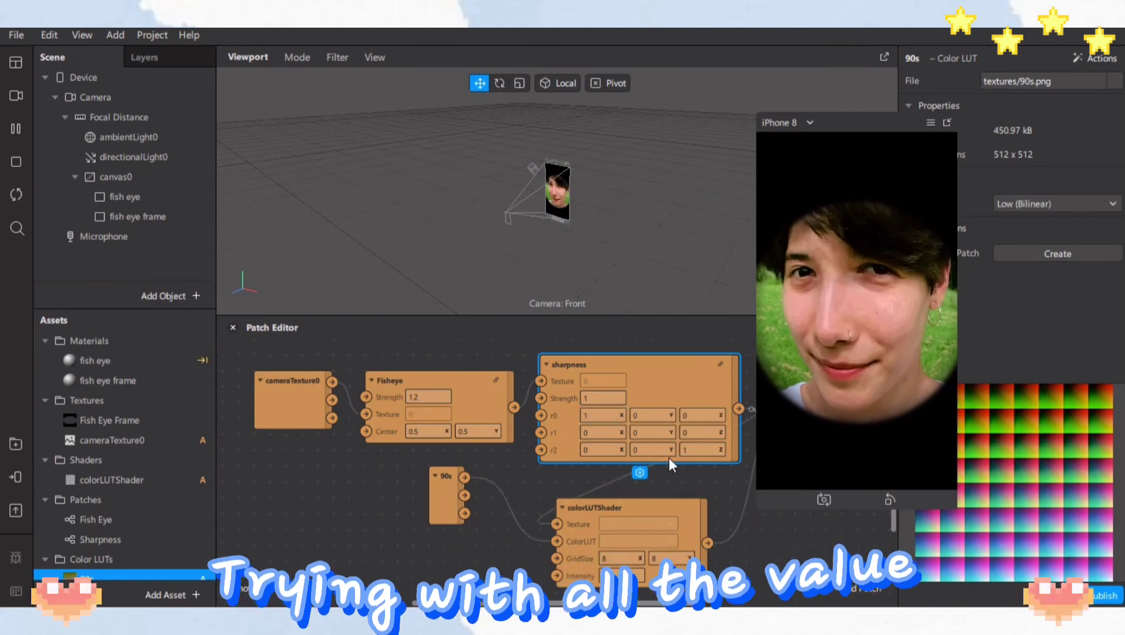
{"action": "left_click", "coordinate": [653, 415]}
{"action": "type", "text": "1"}
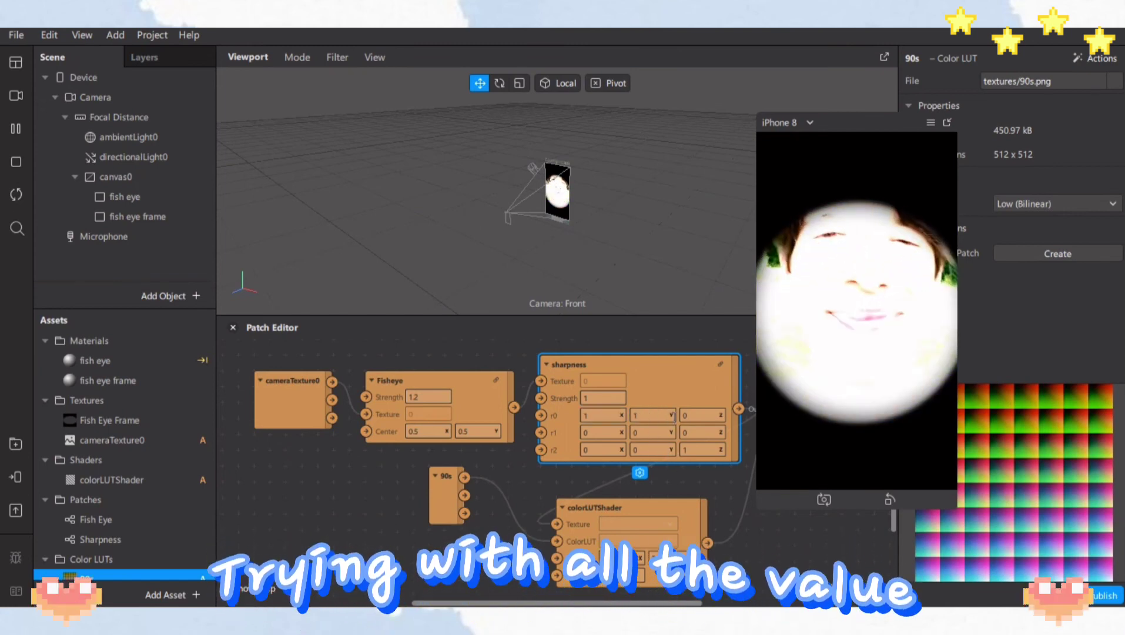
{"action": "left_click", "coordinate": [700, 415]}
{"action": "type", "text": "1"}
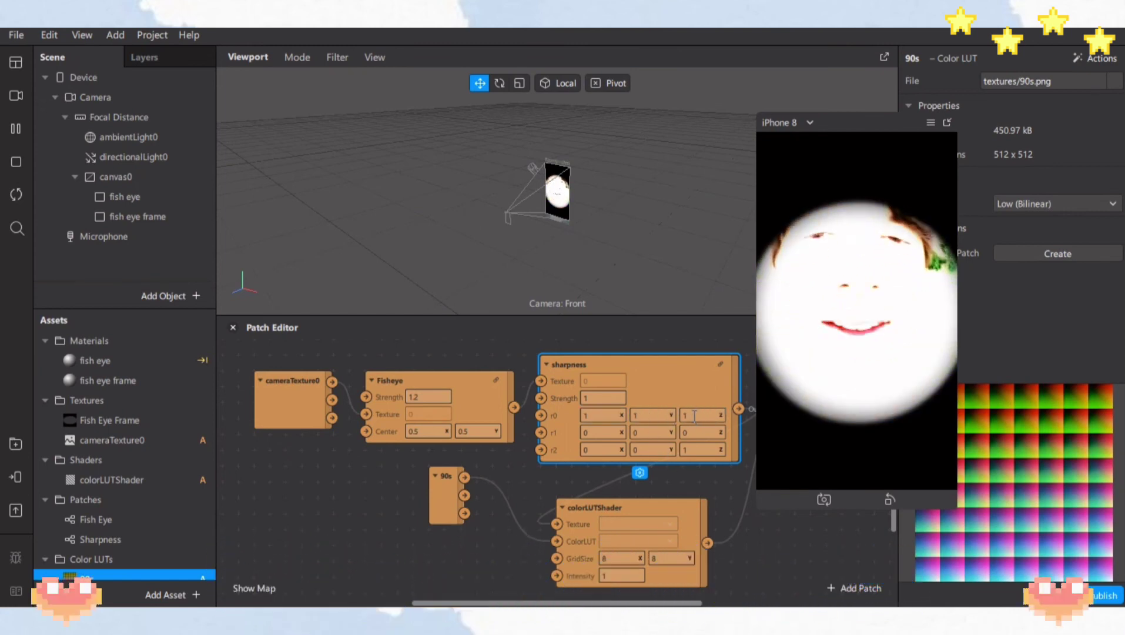
- Set the sharpness patch's vectors to r0 (1, -1, -1), r1 (1, -1, 1) and r2 (1, 1, -1), and deselect the patch
{"action": "left_click", "coordinate": [666, 411]}
{"action": "type", "text": "-1"}
{"action": "key", "text": "Return"}
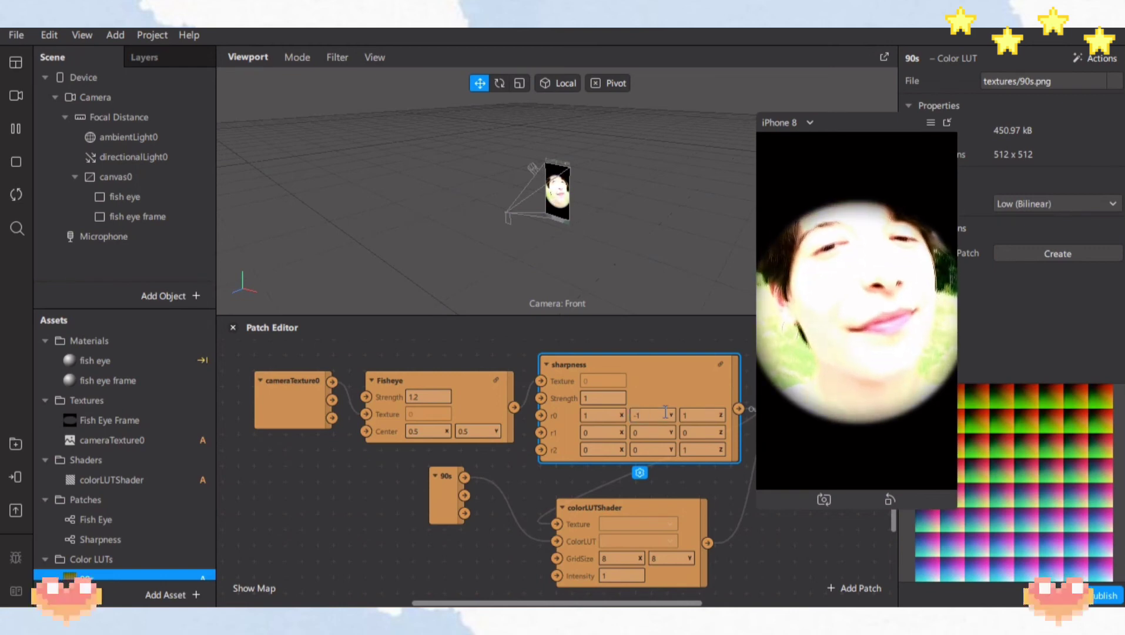
{"action": "type", "text": "-1"}
{"action": "key", "text": "Return"}
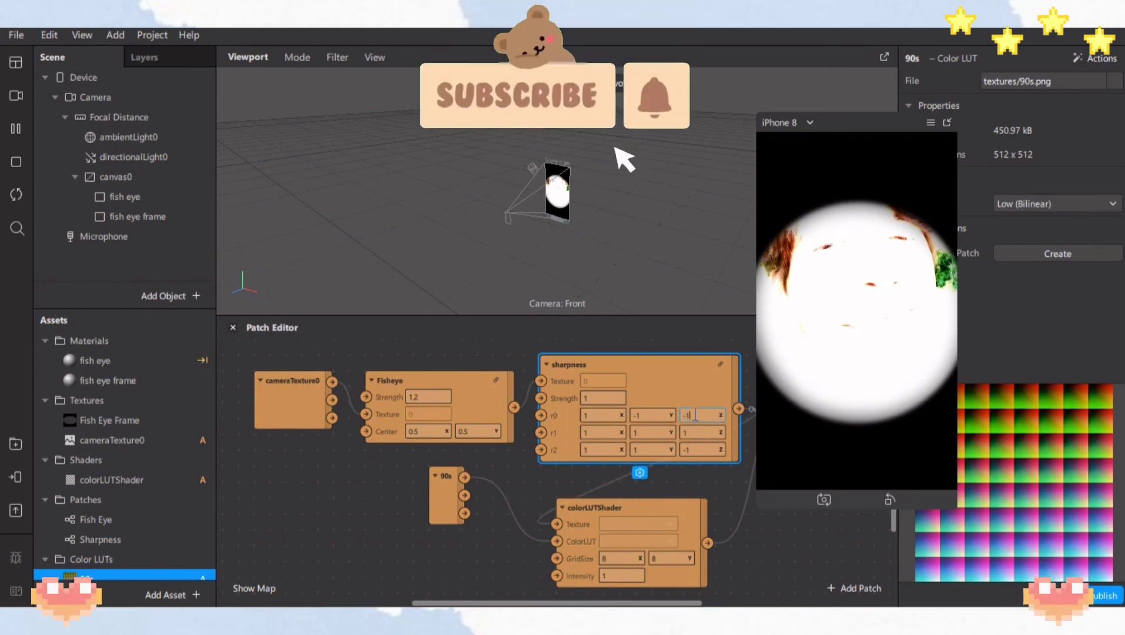
{"action": "type", "text": "-1"}
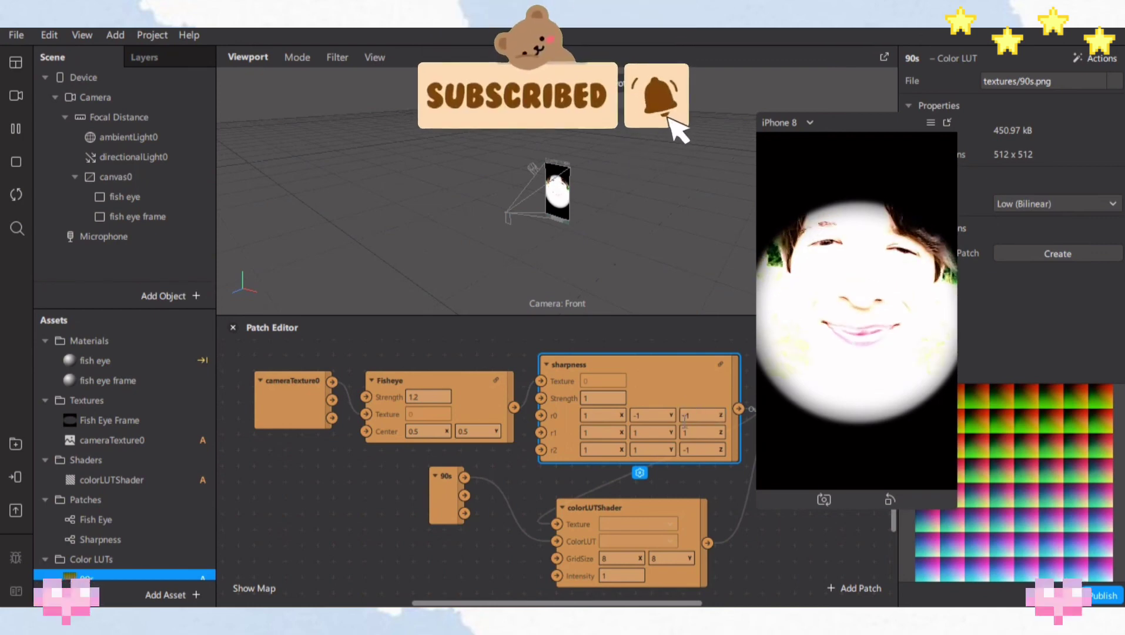
{"action": "left_click", "coordinate": [648, 432]}
{"action": "type", "text": "-1"}
{"action": "left_click", "coordinate": [736, 555]}
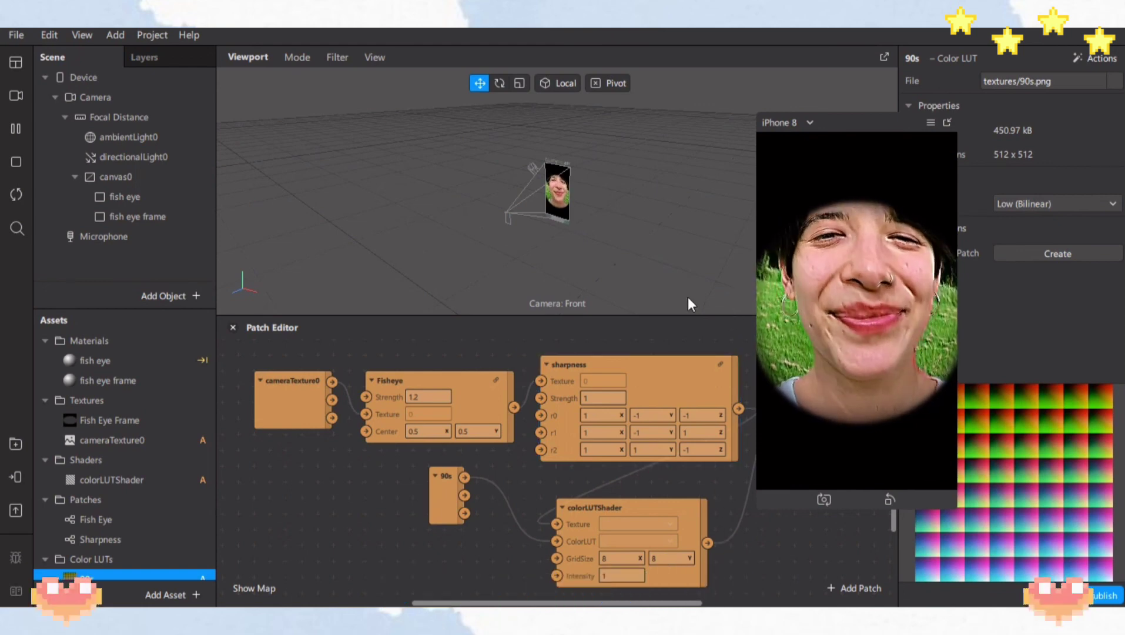
- Enlarge the floating device preview over the viewport and check the effect on five different real-time simulation videos of people
{"action": "left_click_drag", "start_coordinate": [756, 228], "coordinate": [681, 282]}
{"action": "left_click_drag", "start_coordinate": [804, 131], "coordinate": [569, 88]}
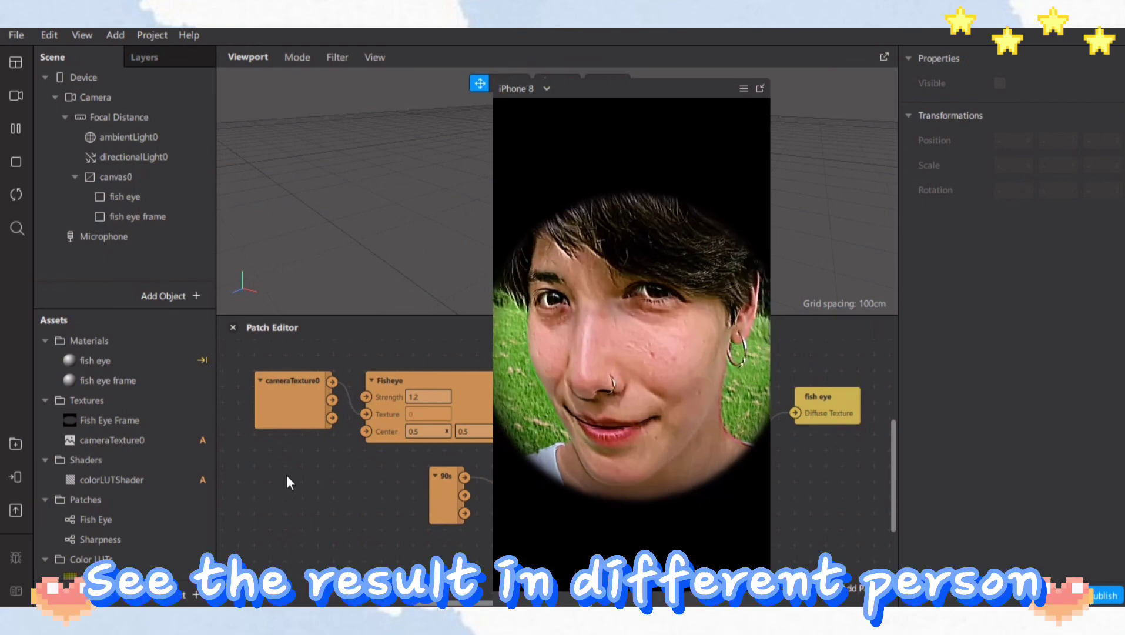
{"action": "left_click", "coordinate": [16, 95]}
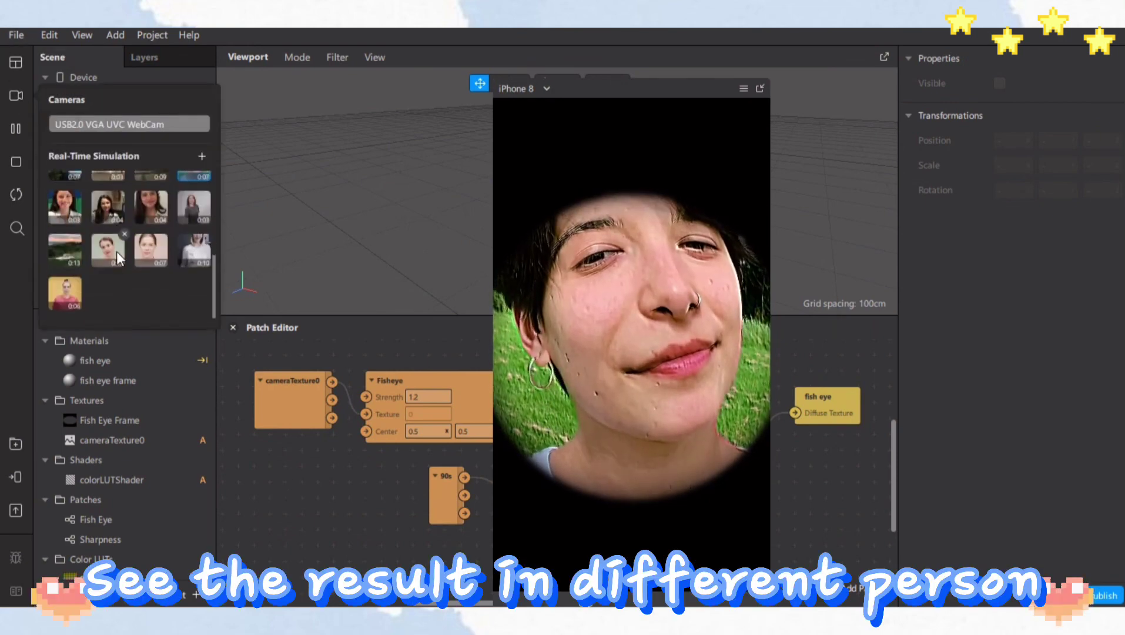
{"action": "scroll", "coordinate": [116, 251], "scroll_direction": "down", "scroll_amount": 2}
{"action": "left_click", "coordinate": [70, 201]}
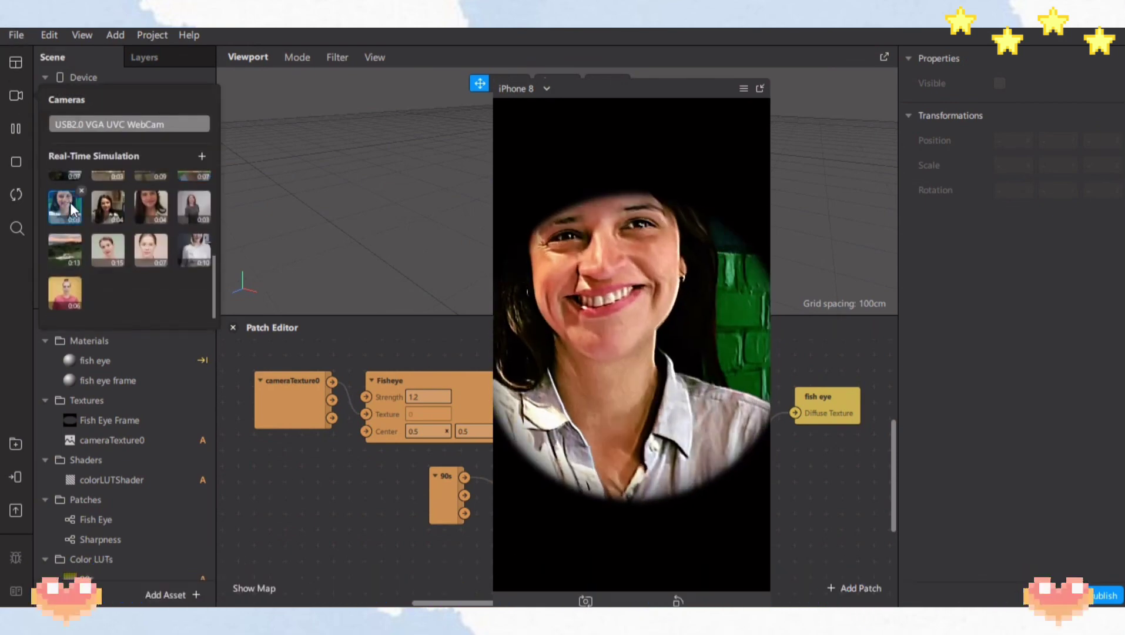
{"action": "left_click", "coordinate": [105, 214]}
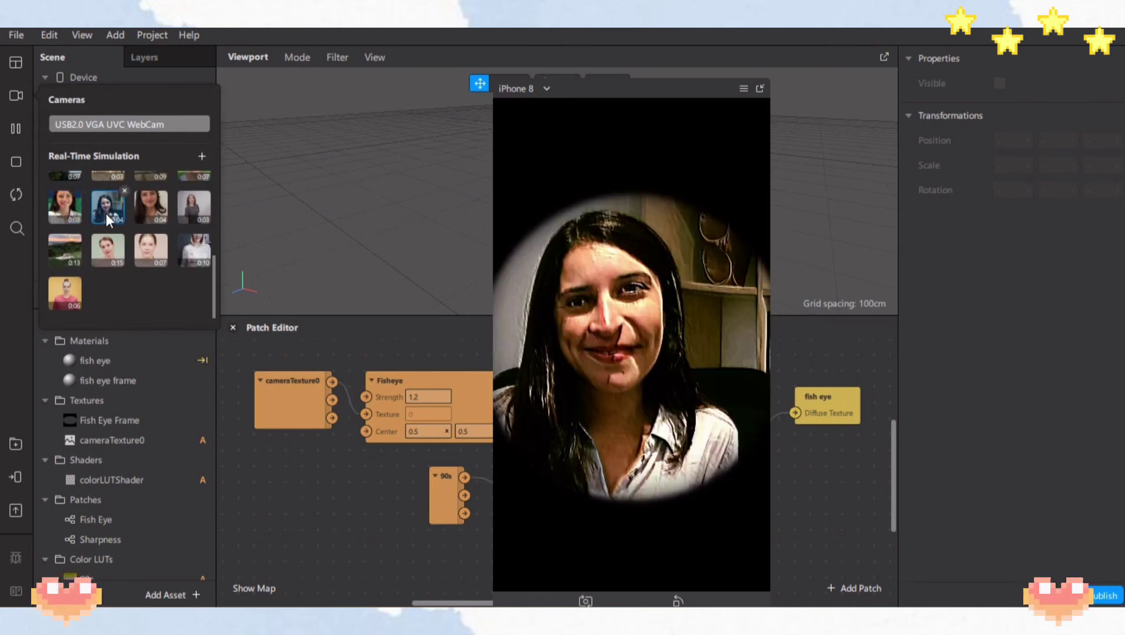
{"action": "left_click", "coordinate": [161, 219]}
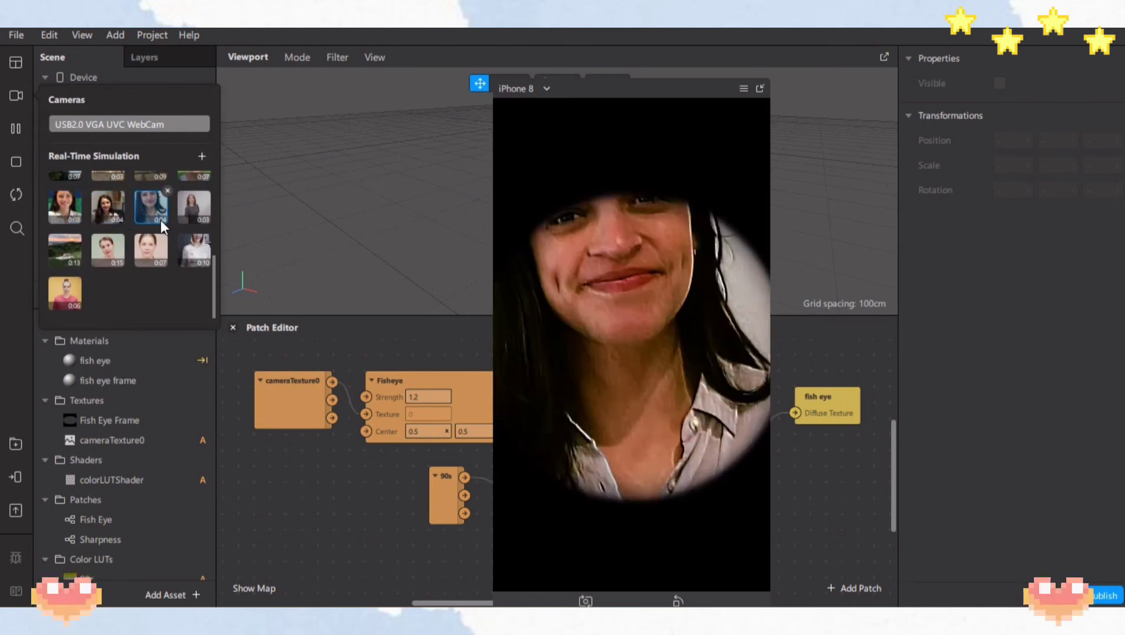
{"action": "left_click", "coordinate": [119, 248]}
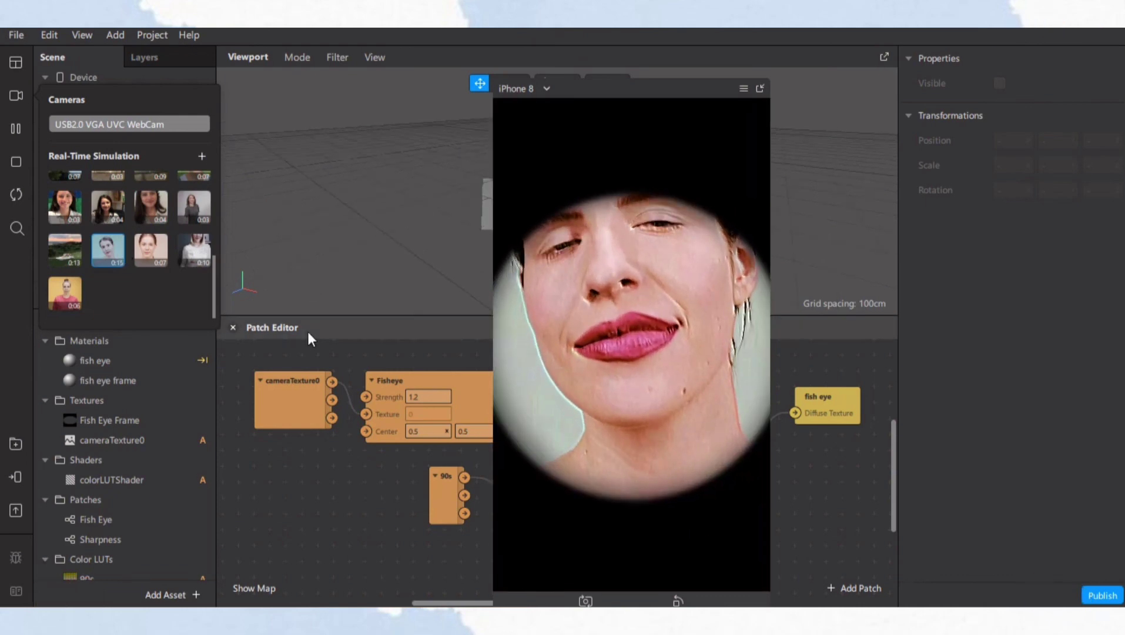
{"action": "left_click", "coordinate": [156, 251]}
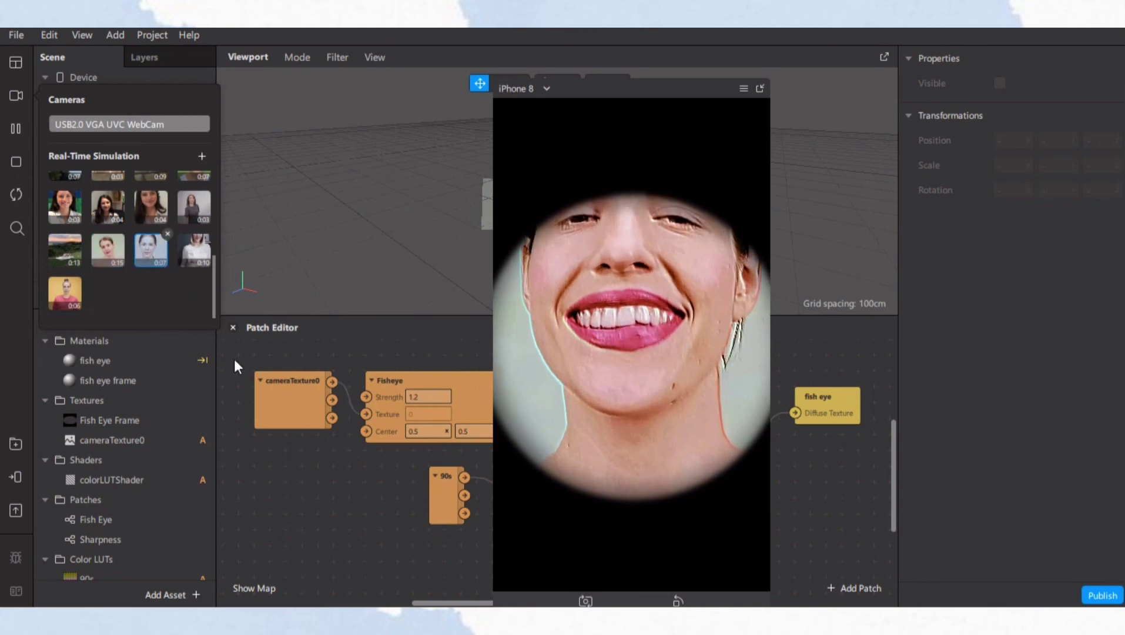